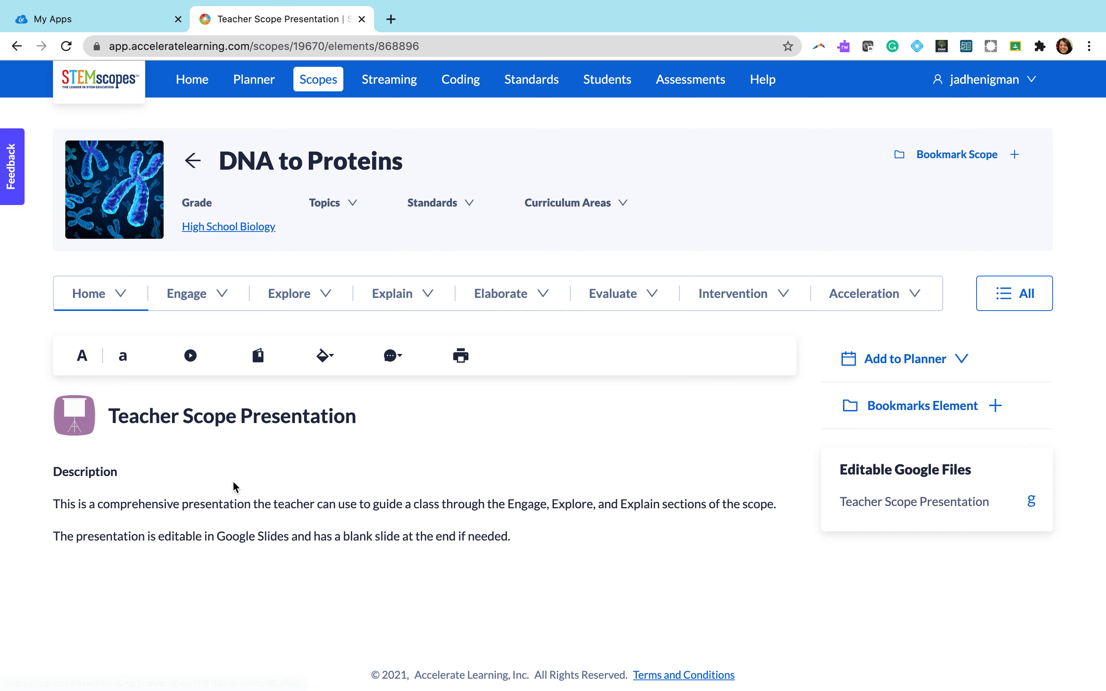
Open the Hook - DNA to Proteins element from the Engage section of the DNA to Proteins scope.
mouse_move(211, 301)
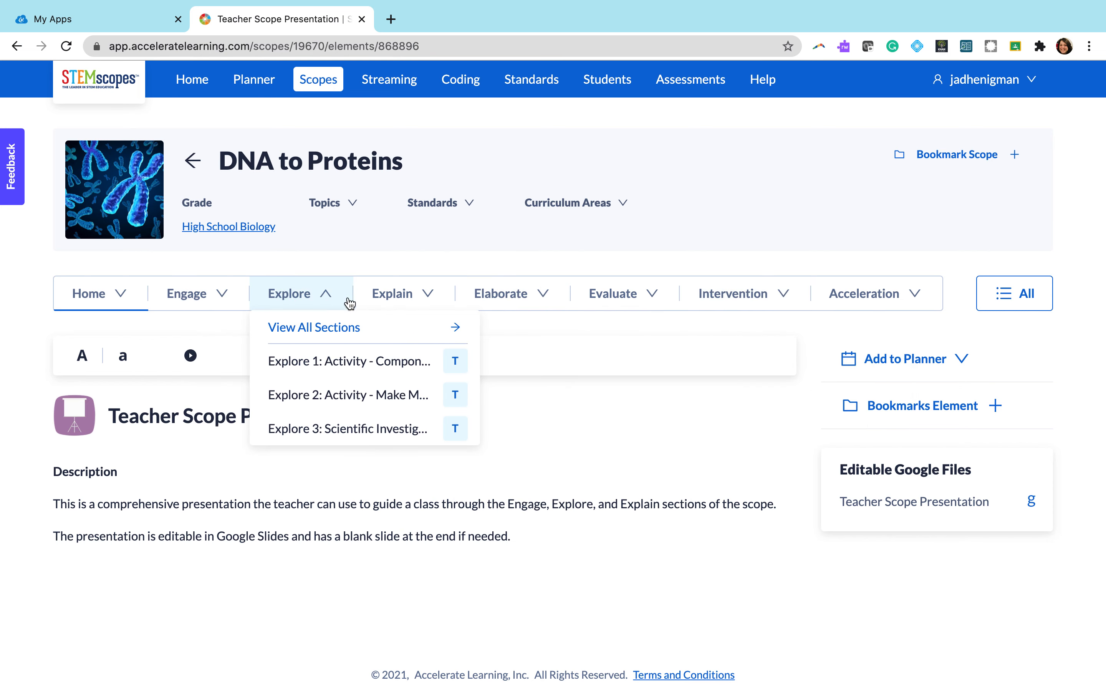
mouse_move(392, 306)
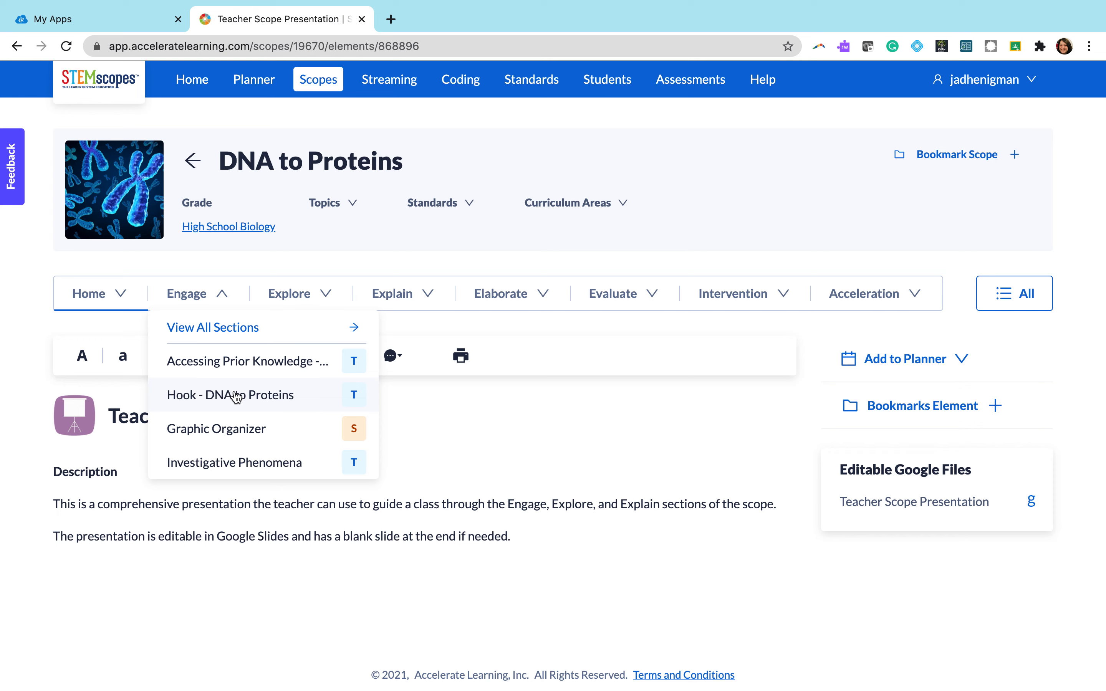
left_click(261, 398)
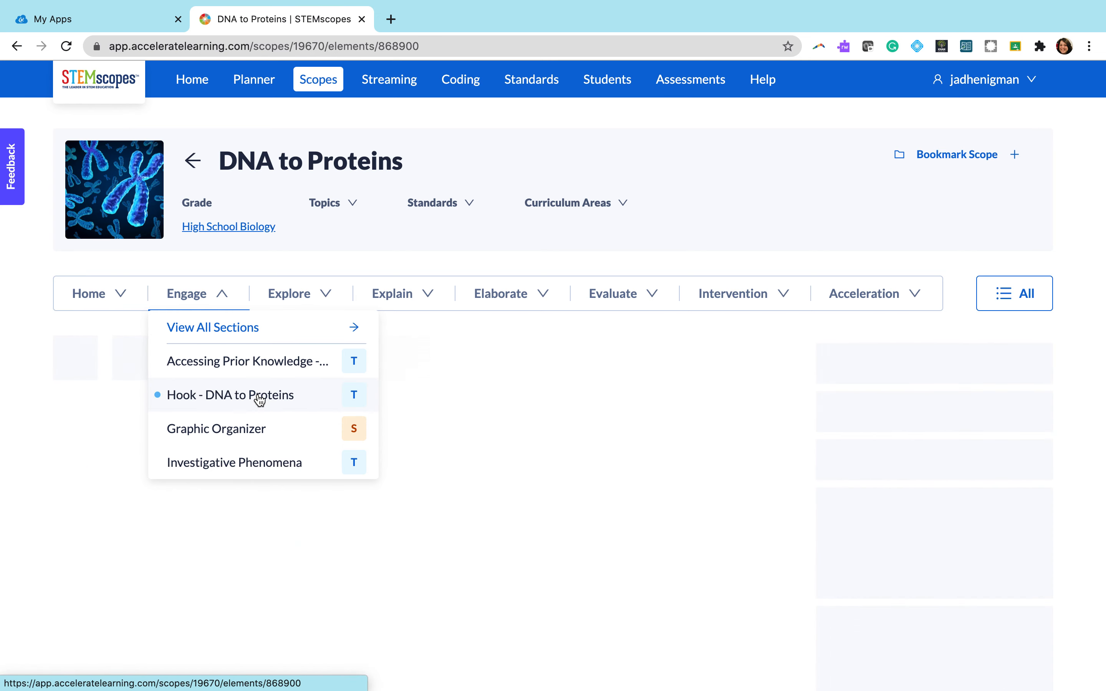
scroll(606, 517, "down", 4)
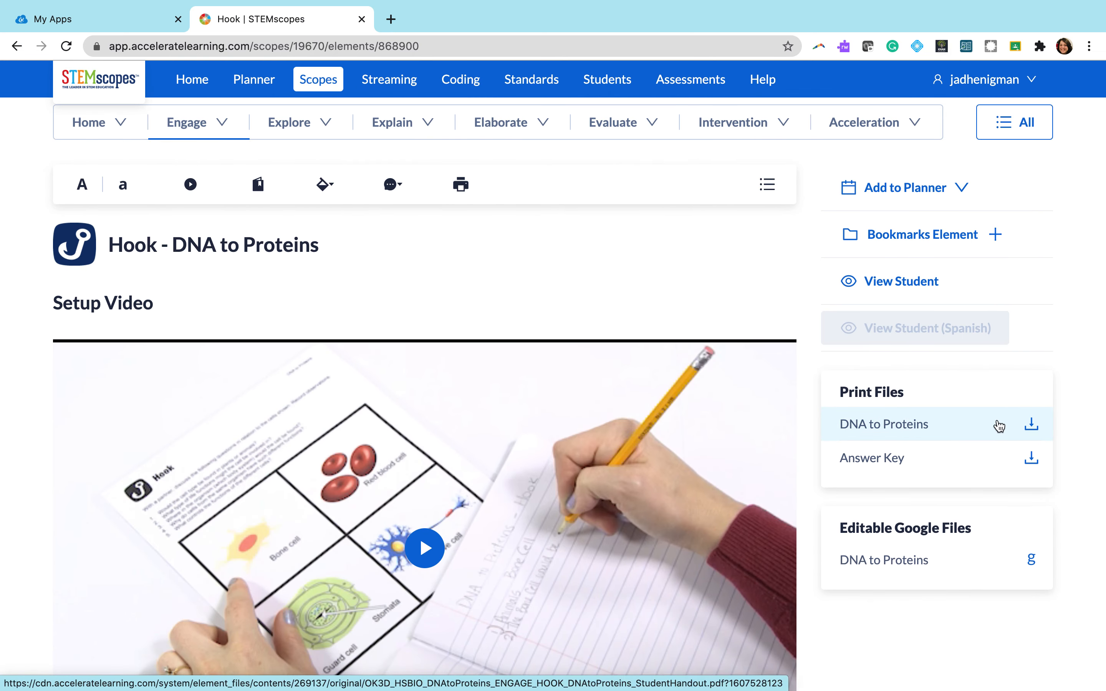
View the printable DNA to Proteins student handout, and review the Hook page's description, materials and preparation.
left_click(1030, 425)
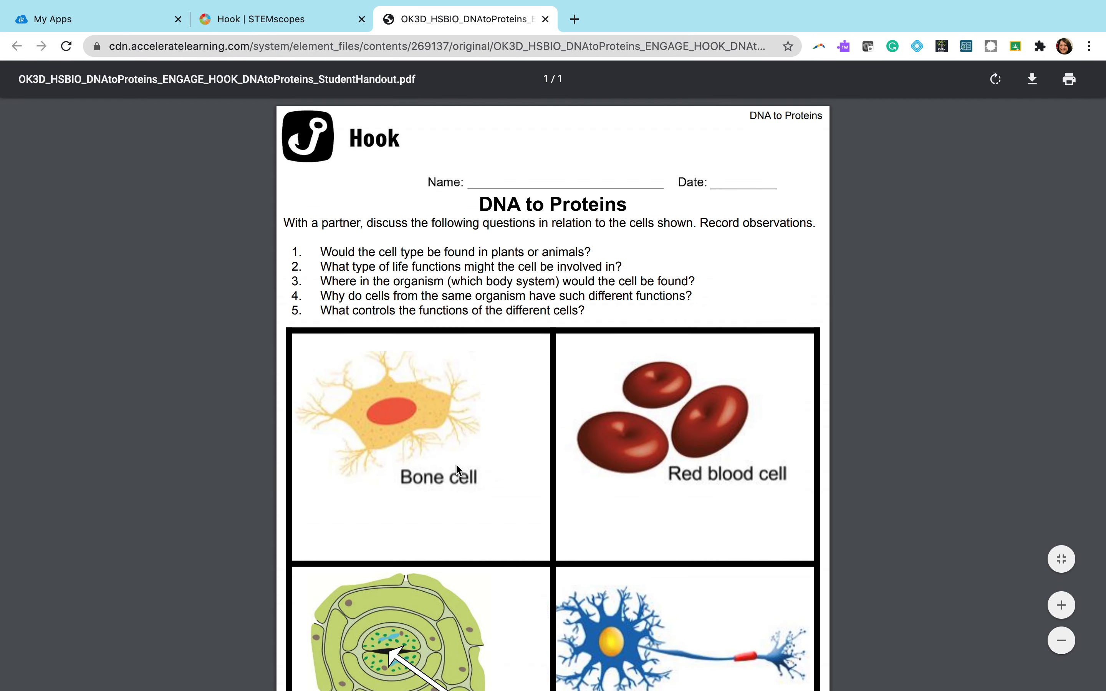
left_click(269, 22)
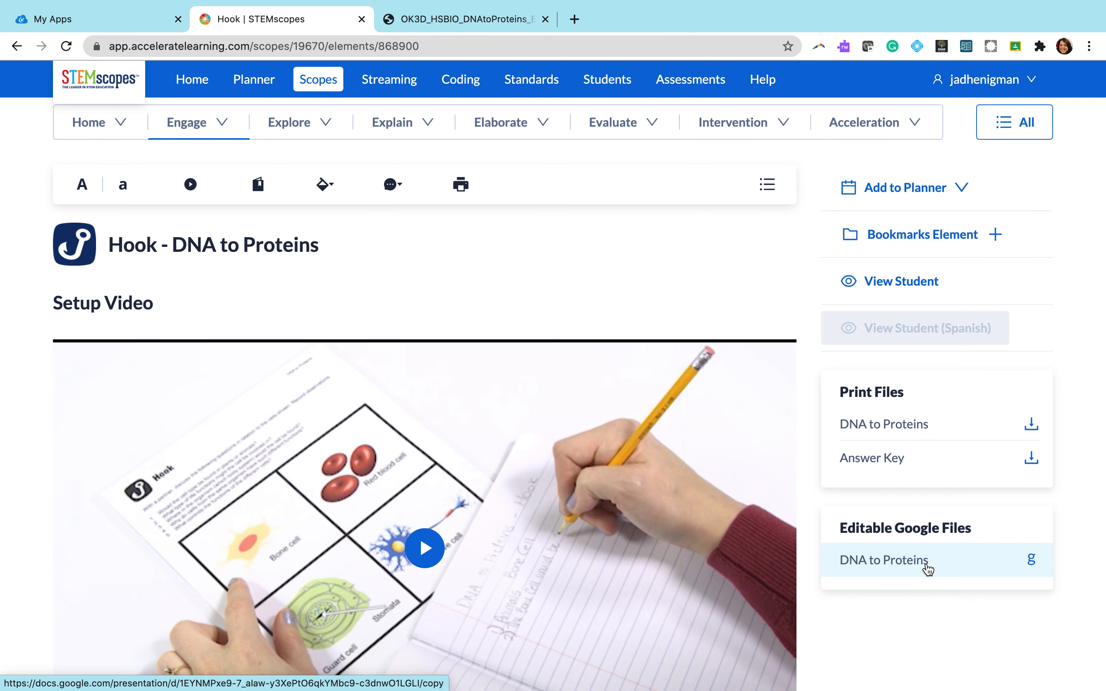
scroll(624, 556, "down", 15)
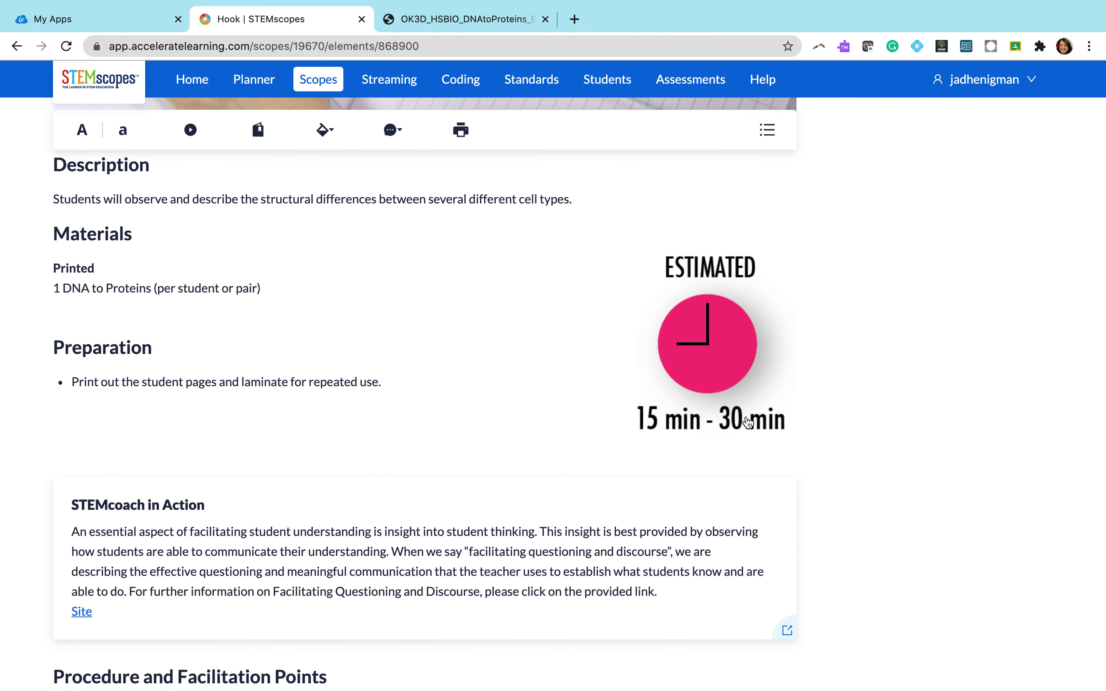
scroll(462, 590, "down", 4)
scroll(440, 596, "up", 20)
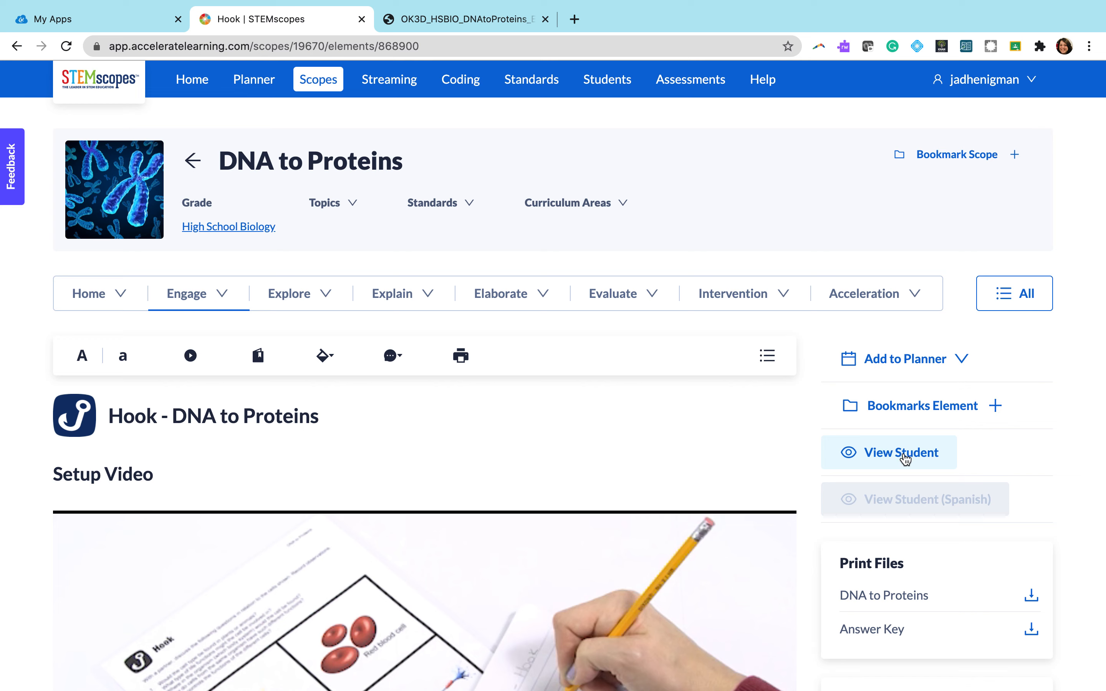
Switch the Hook to its student view and start a new assignment from it.
left_click(905, 457)
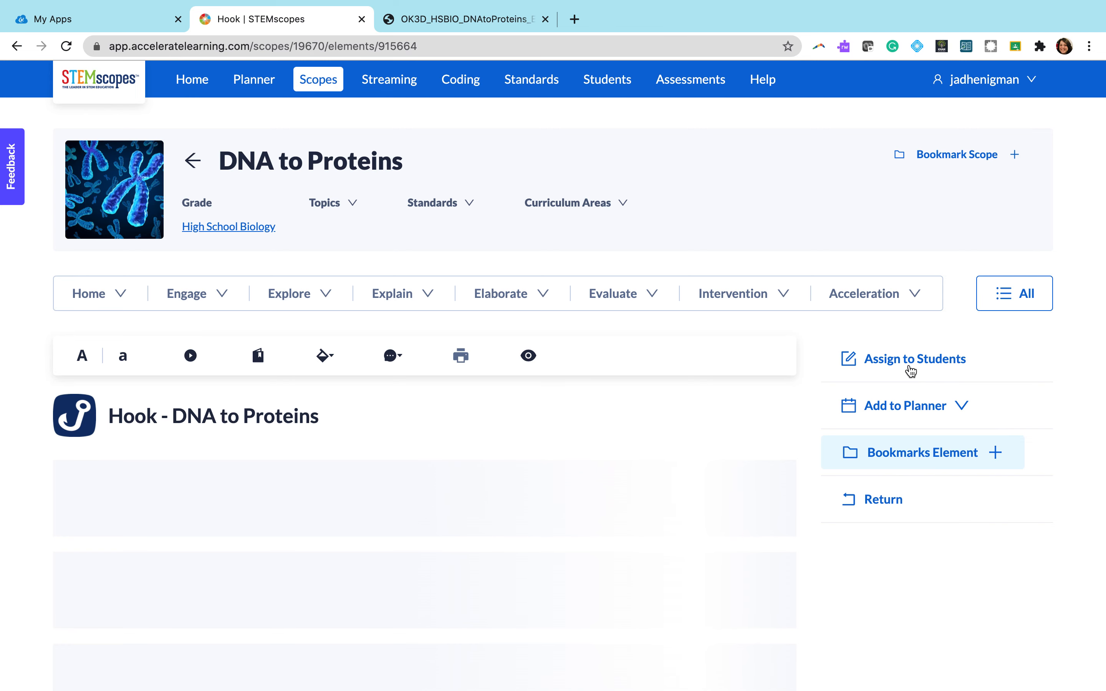
scroll(599, 537, "down", 3)
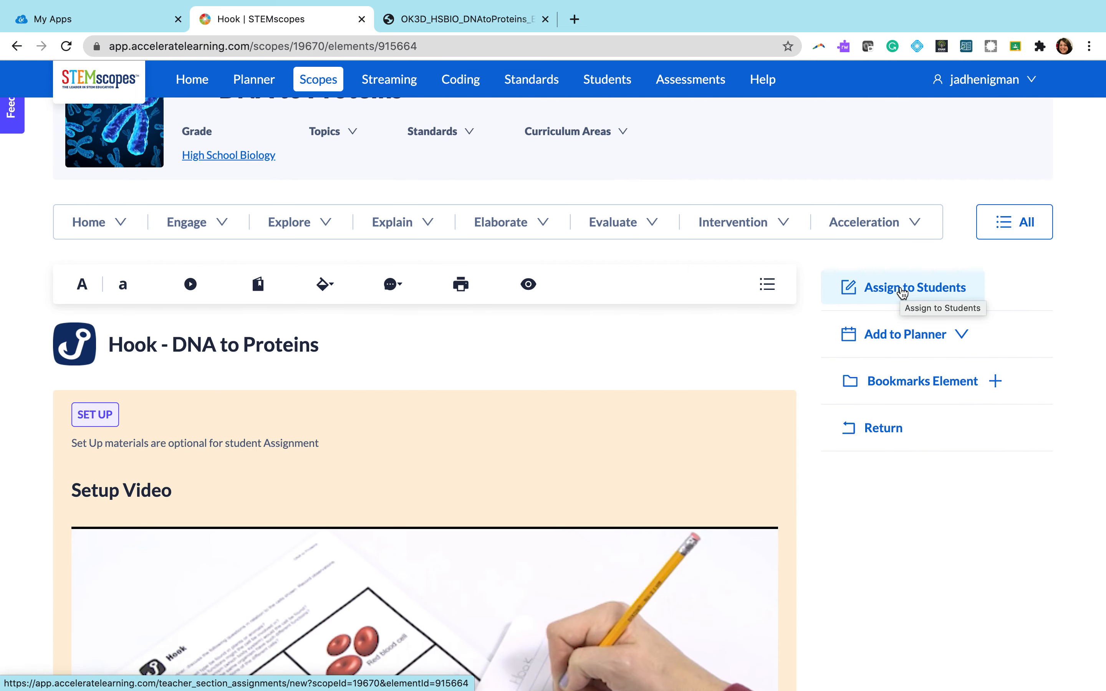
scroll(597, 474, "down", 2)
left_click(222, 185)
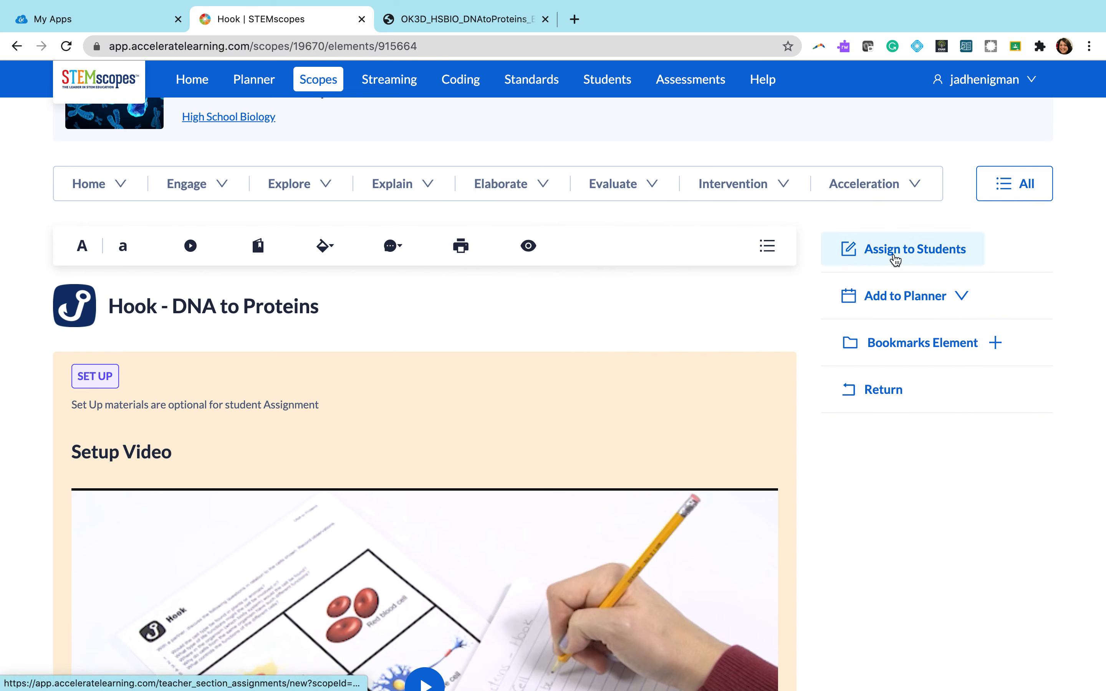
left_click(922, 262)
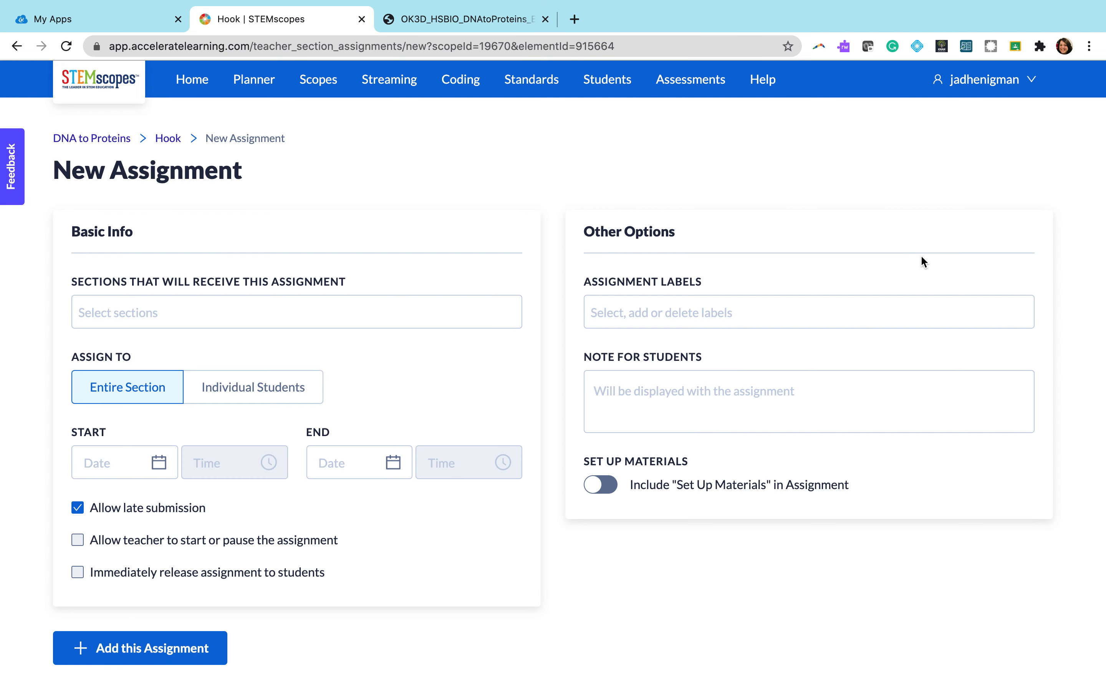
Choose the Biology I section as the recipient of the new assignment.
left_click(180, 302)
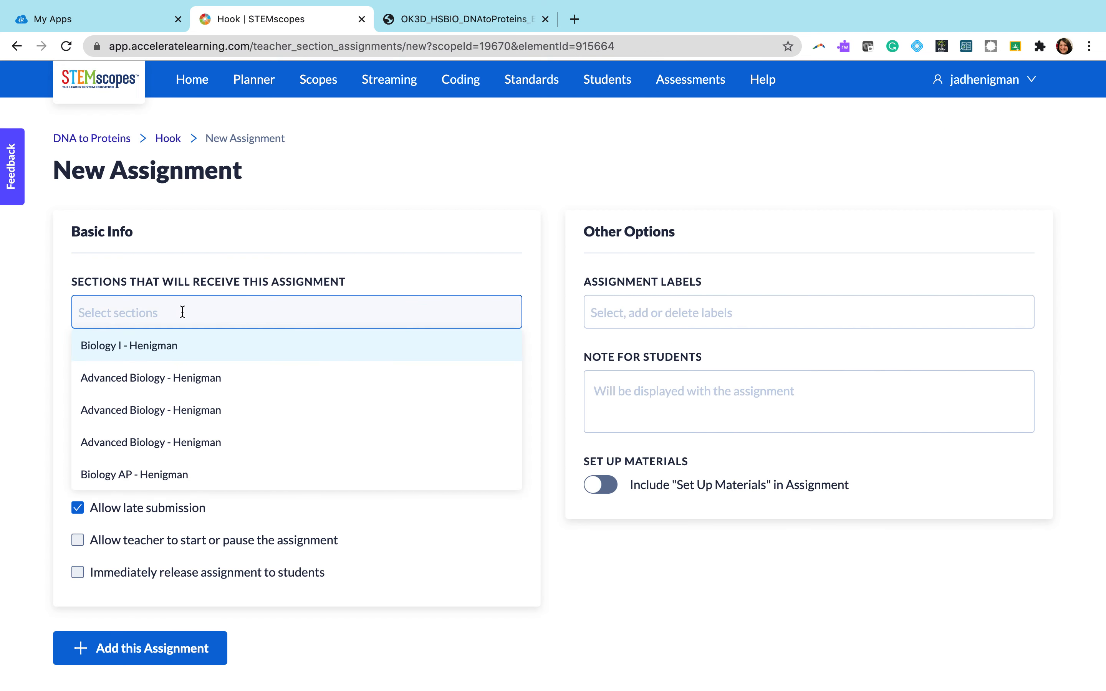
left_click(138, 352)
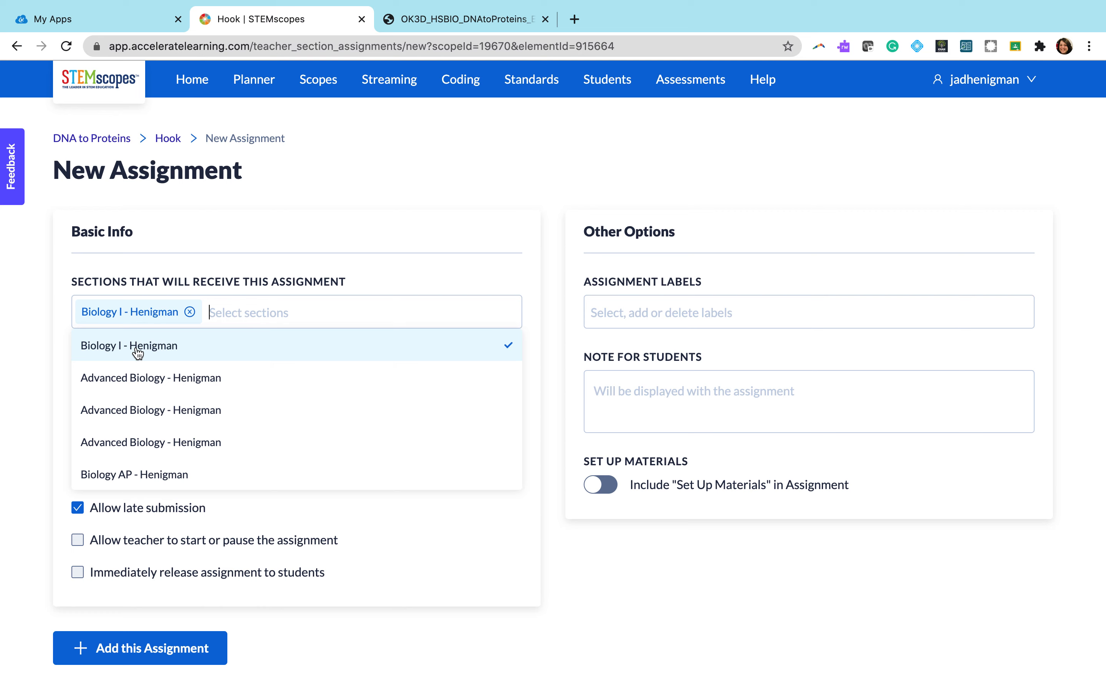
Try adding two Advanced Biology sections as recipients, and remove both again.
left_click(137, 380)
left_click(140, 413)
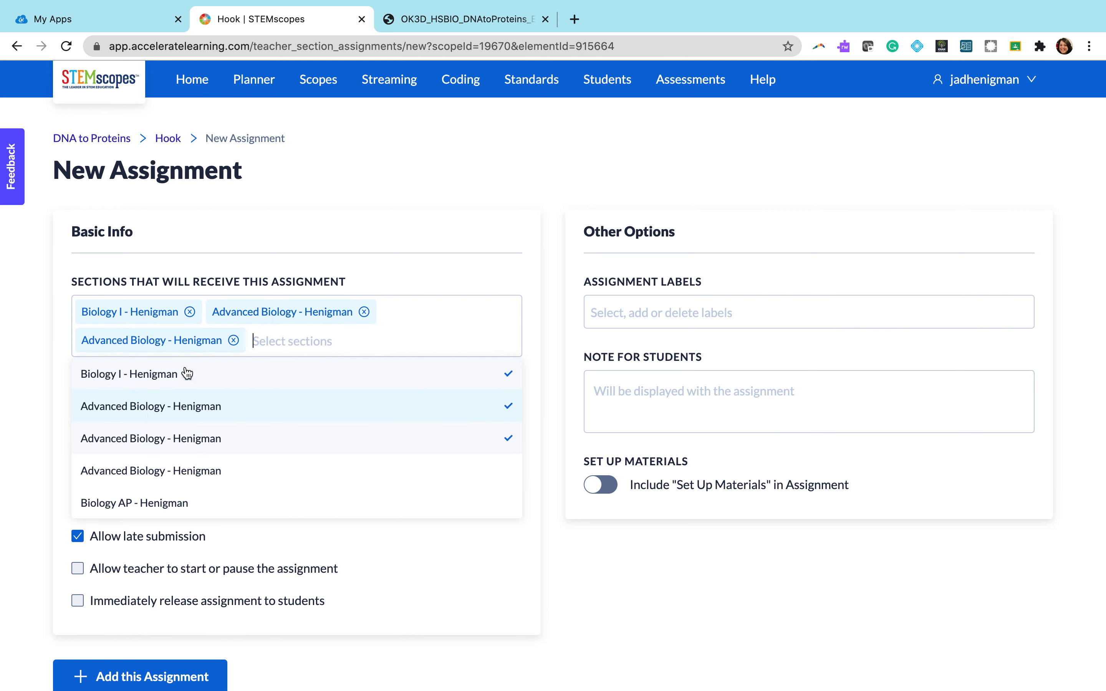
left_click(364, 311)
left_click(364, 312)
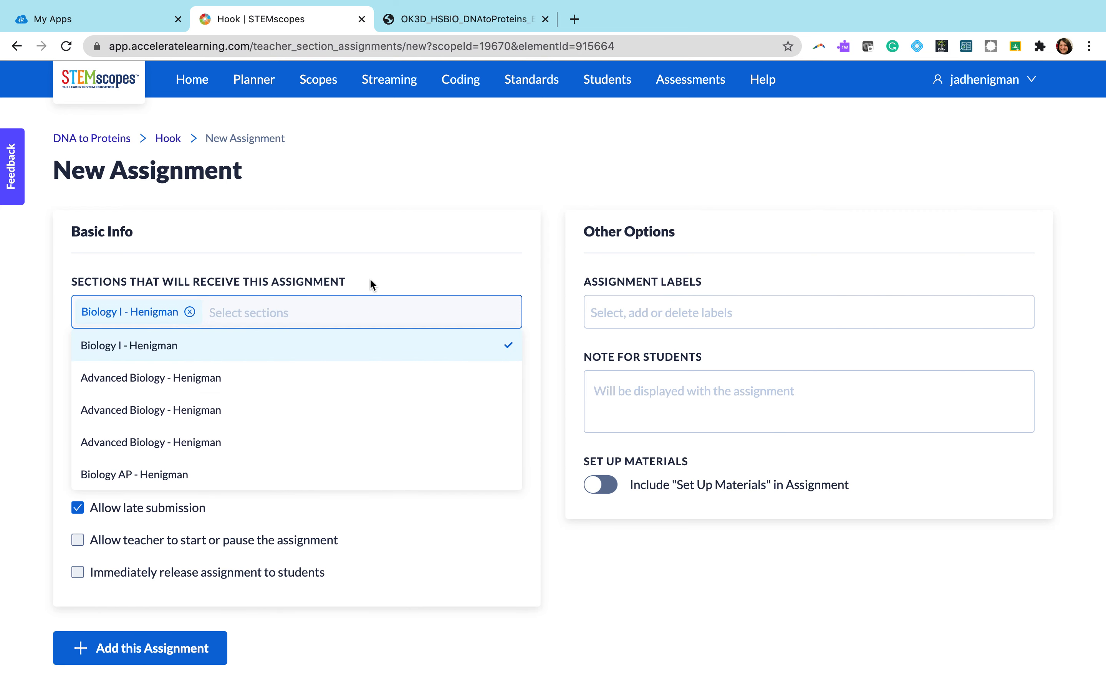
left_click(396, 269)
Try assigning to individual students, selecting all students and one single student, and clear the selections.
left_click(245, 398)
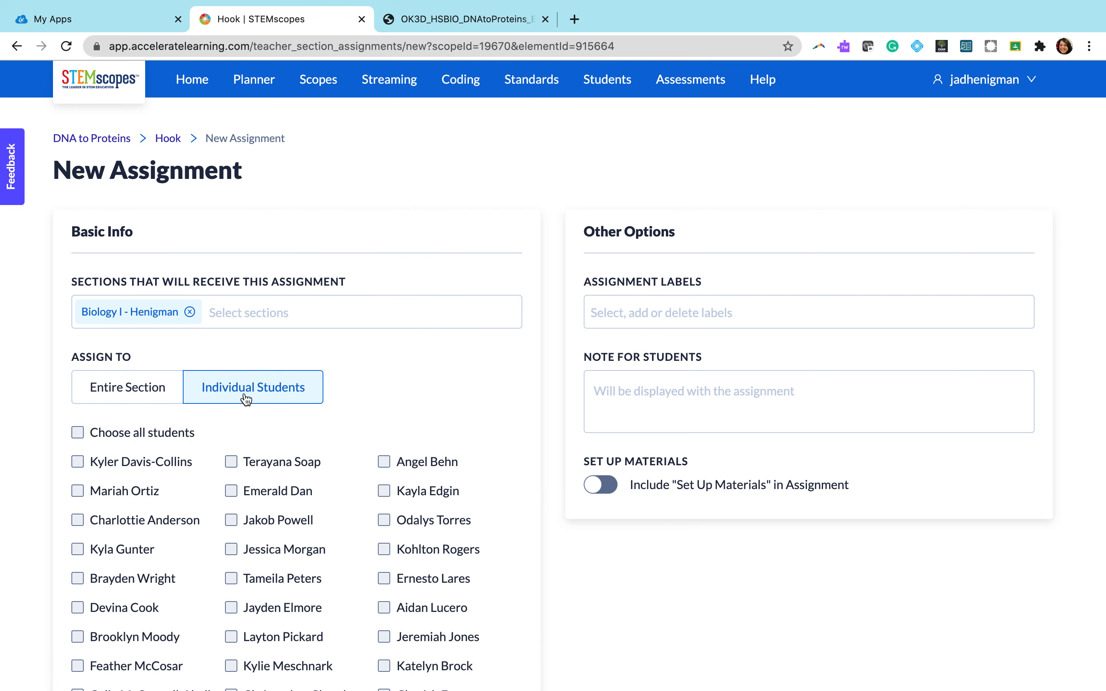
left_click(78, 435)
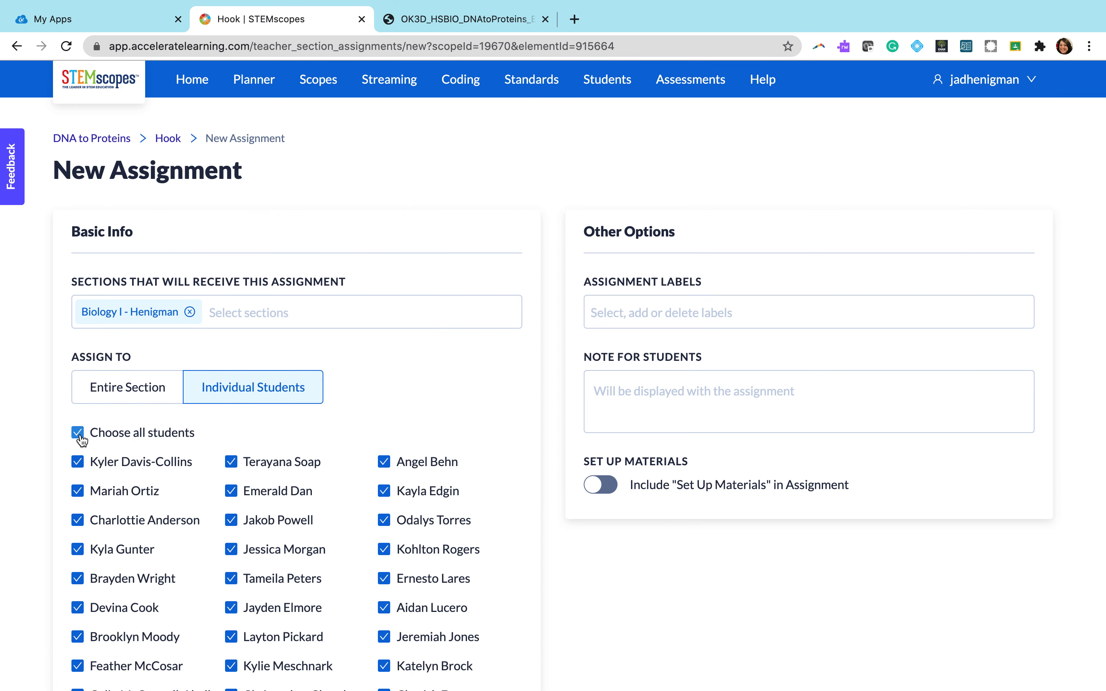
left_click(80, 436)
left_click(79, 463)
left_click(77, 461)
Examine the start and end dates, submission options and available assignment labels without changing them.
scroll(389, 430, "down", 8)
left_click(389, 430)
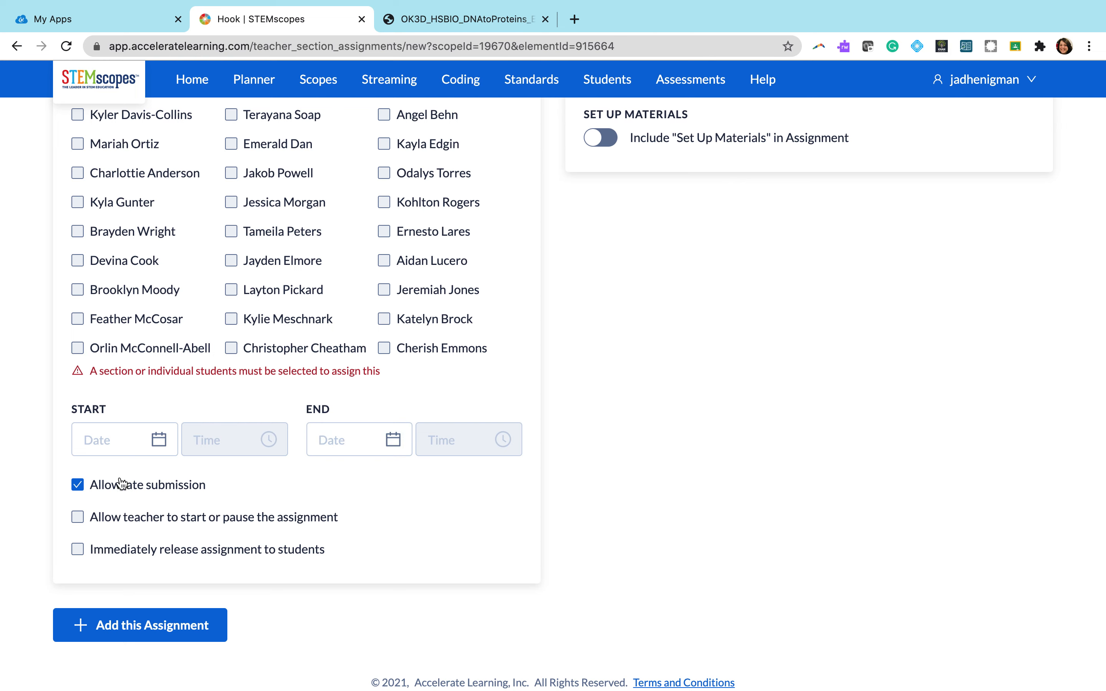
scroll(562, 445, "up", 5)
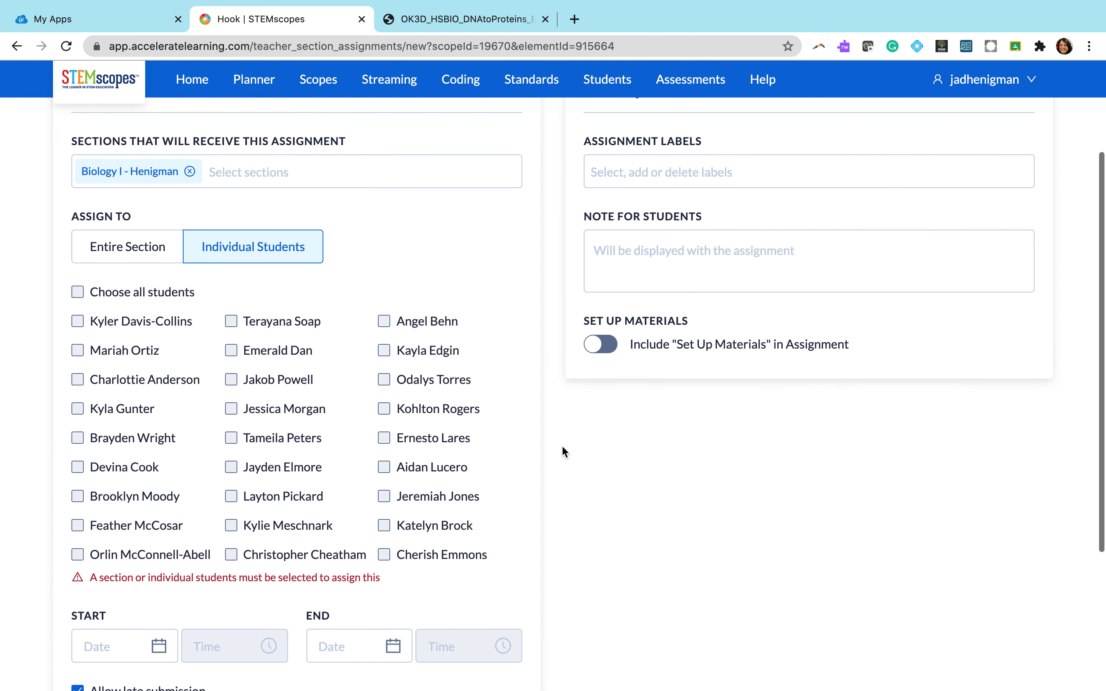
left_click(704, 207)
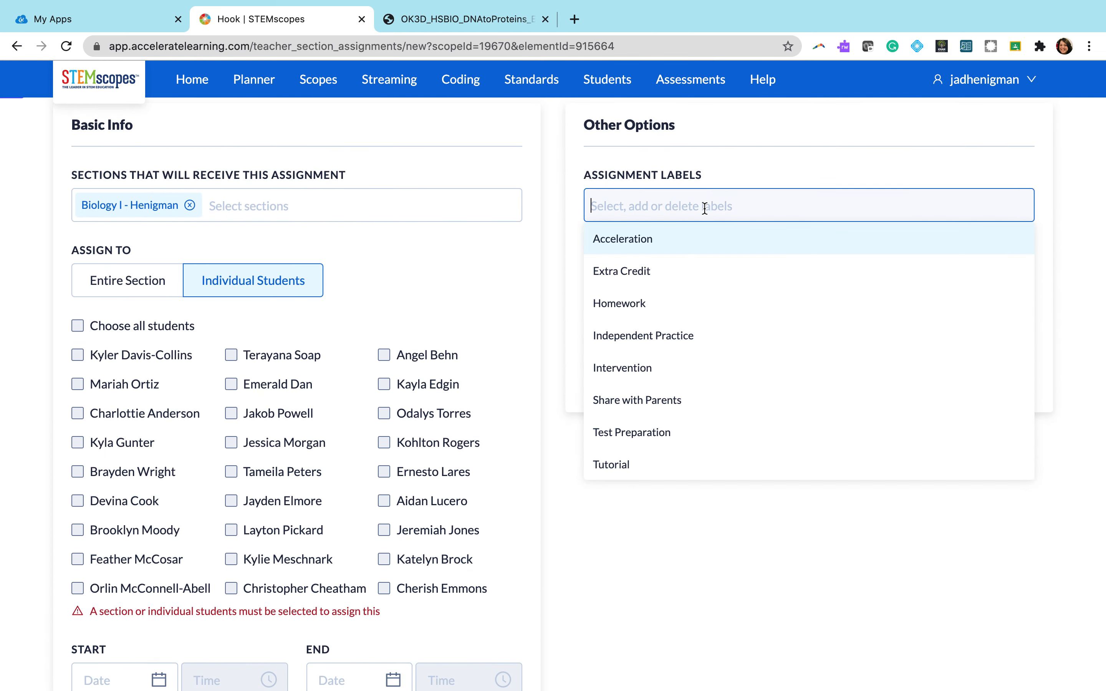
left_click(663, 526)
scroll(663, 526, "down", 4)
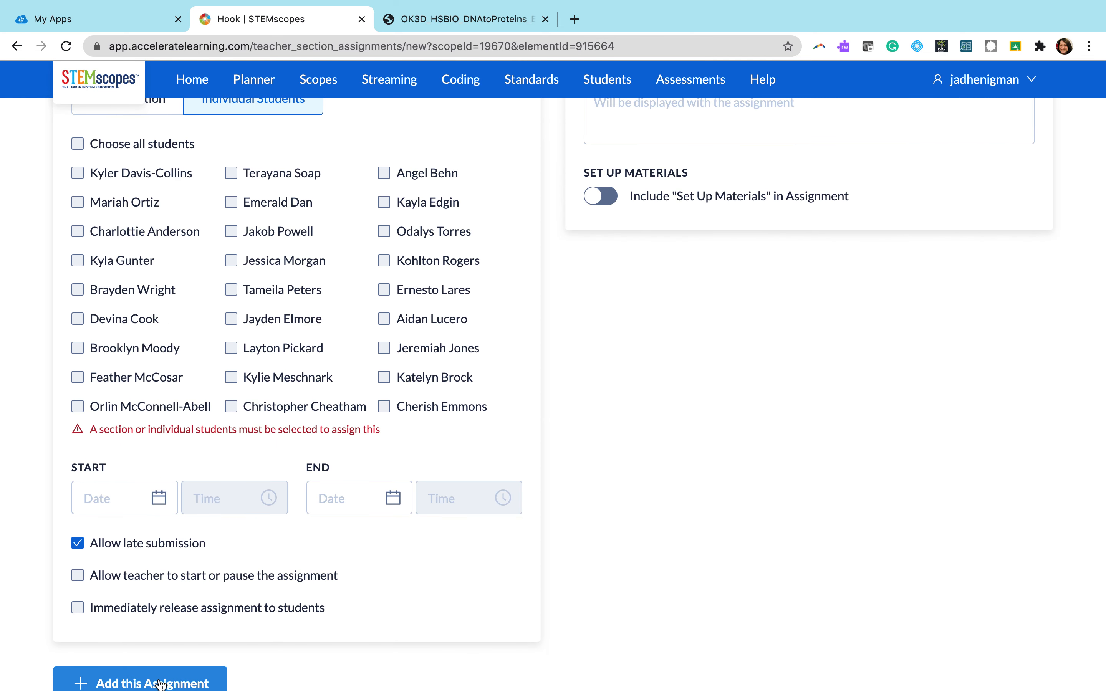
scroll(773, 486, "down", 2)
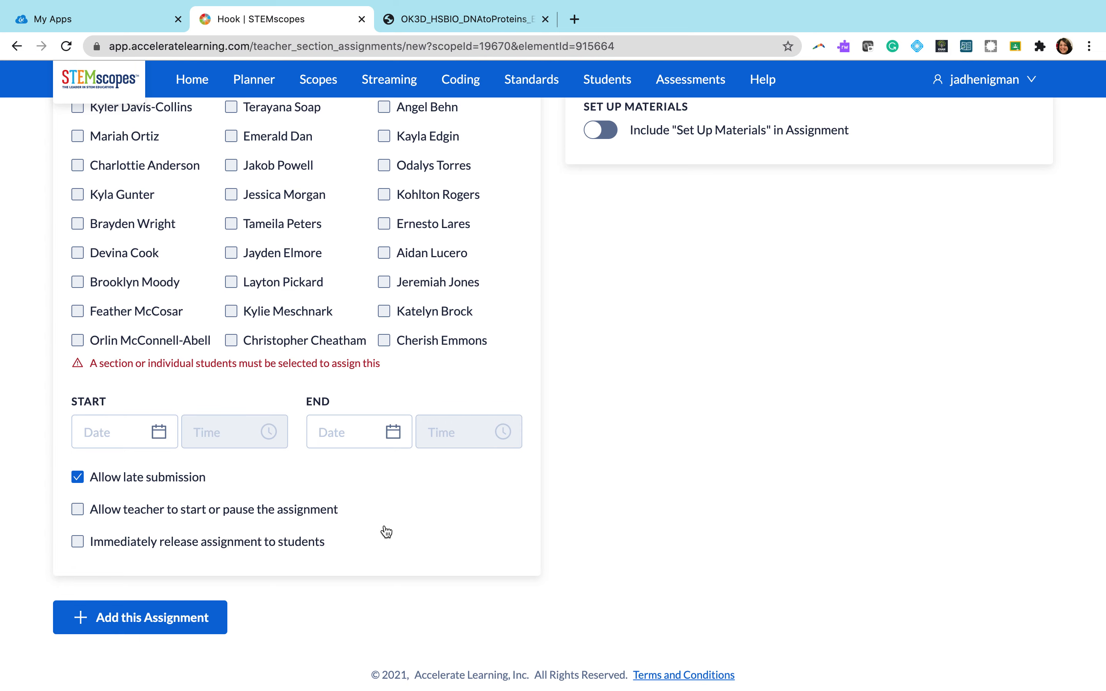
Assign the Hook to the entire section with immediate release to students, and add the assignment.
left_click(160, 619)
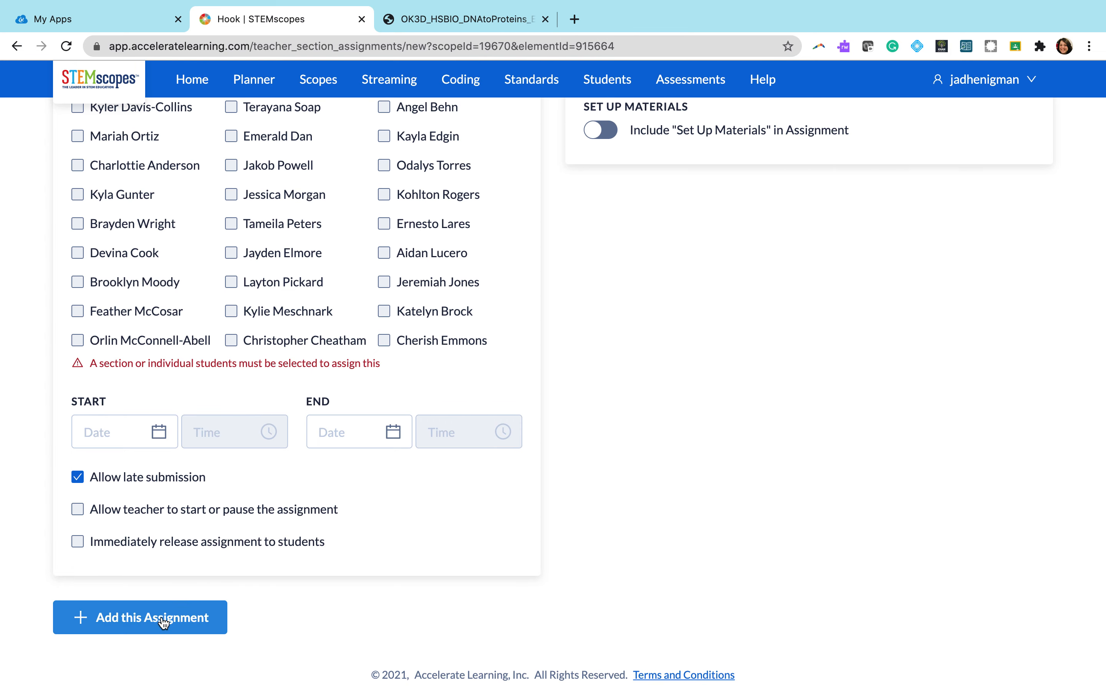
scroll(166, 430, "up", 5)
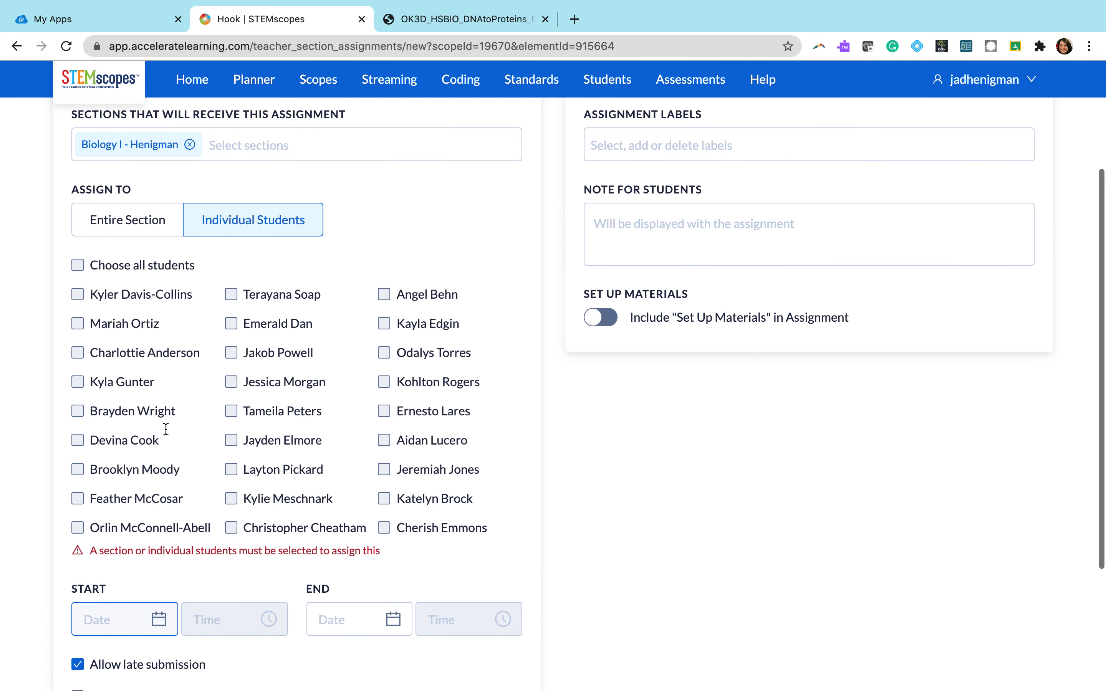
left_click(224, 210)
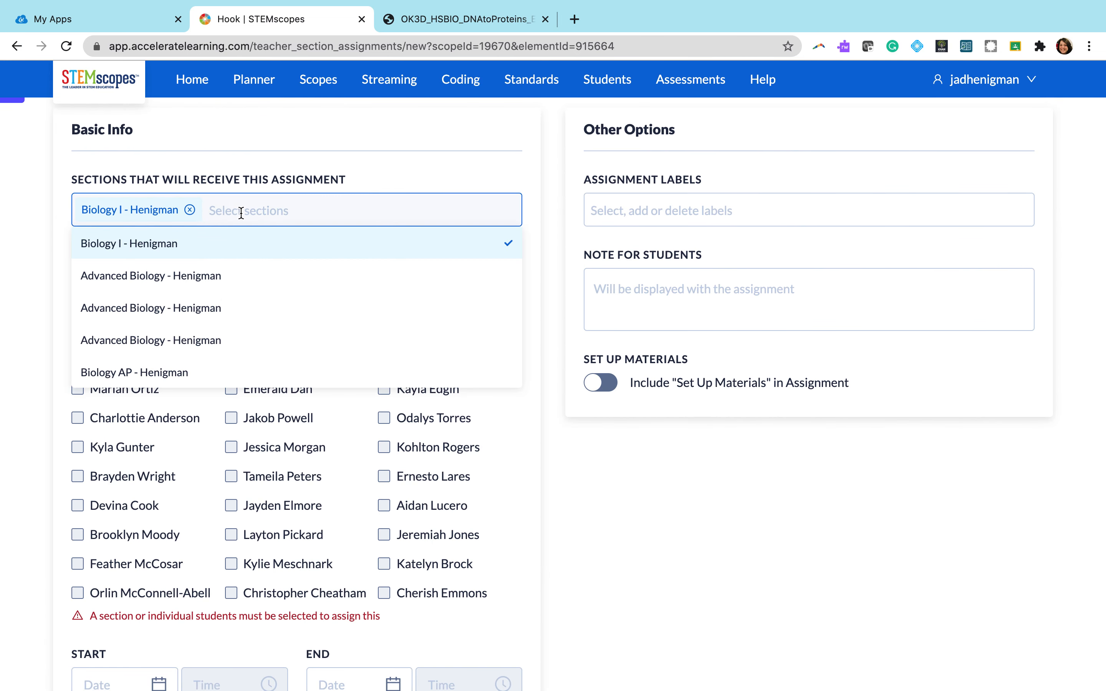
left_click(38, 299)
left_click(114, 297)
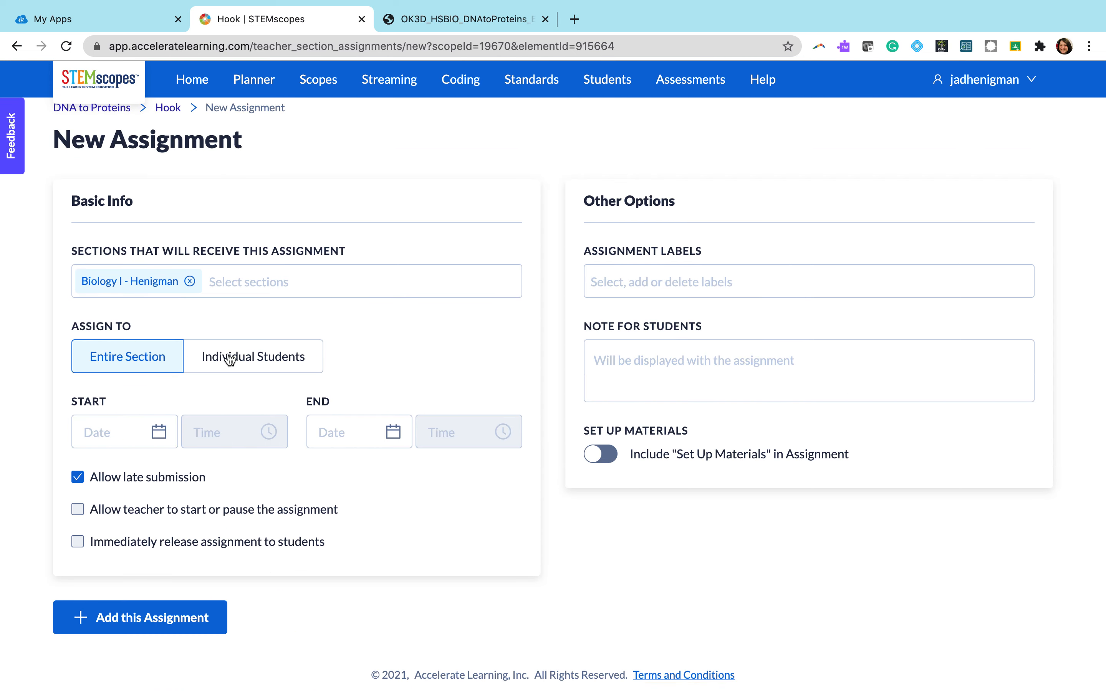
left_click(86, 542)
left_click(154, 617)
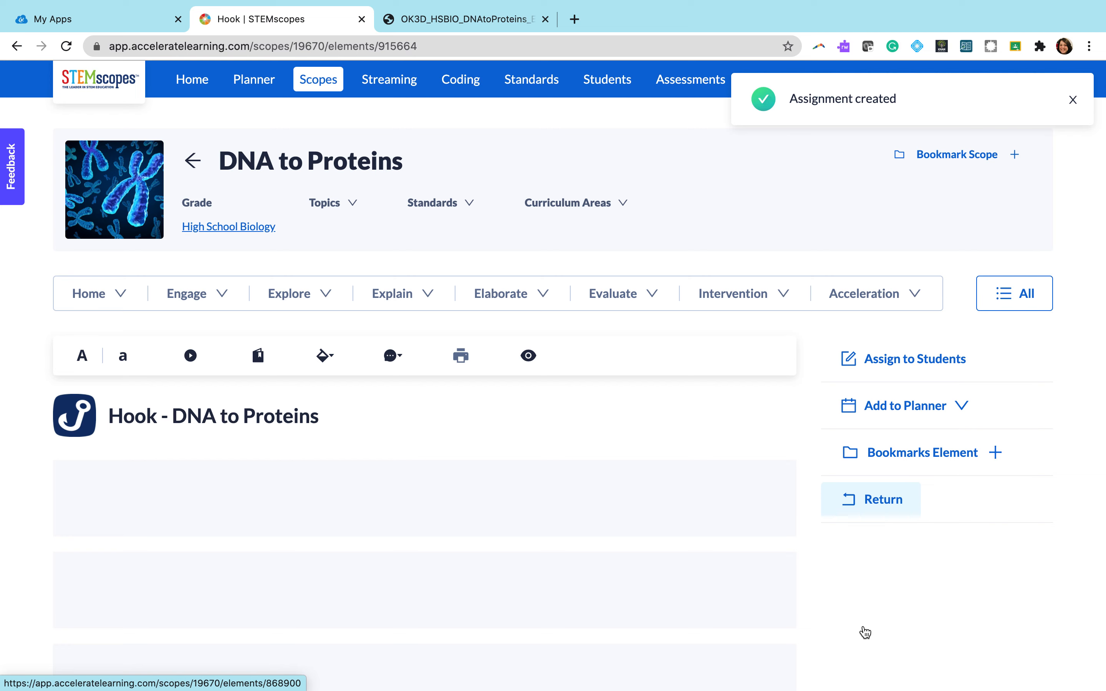
Enlarge the text on the Hook student page and reduce it again slightly.
scroll(284, 398, "down", 4)
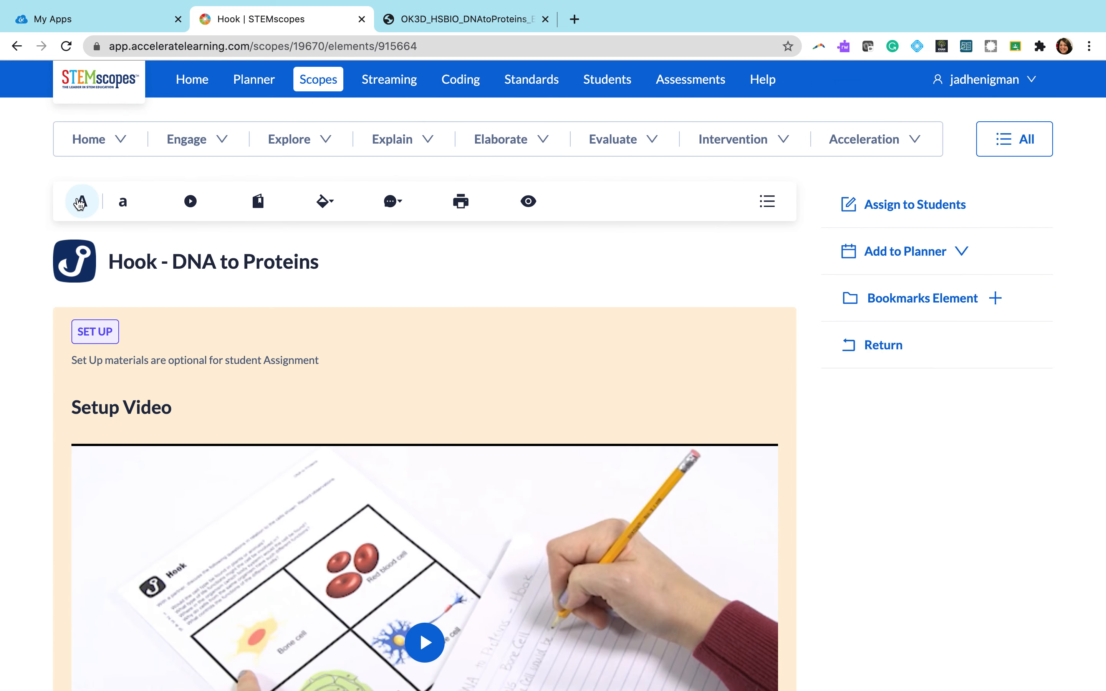
left_click(82, 201)
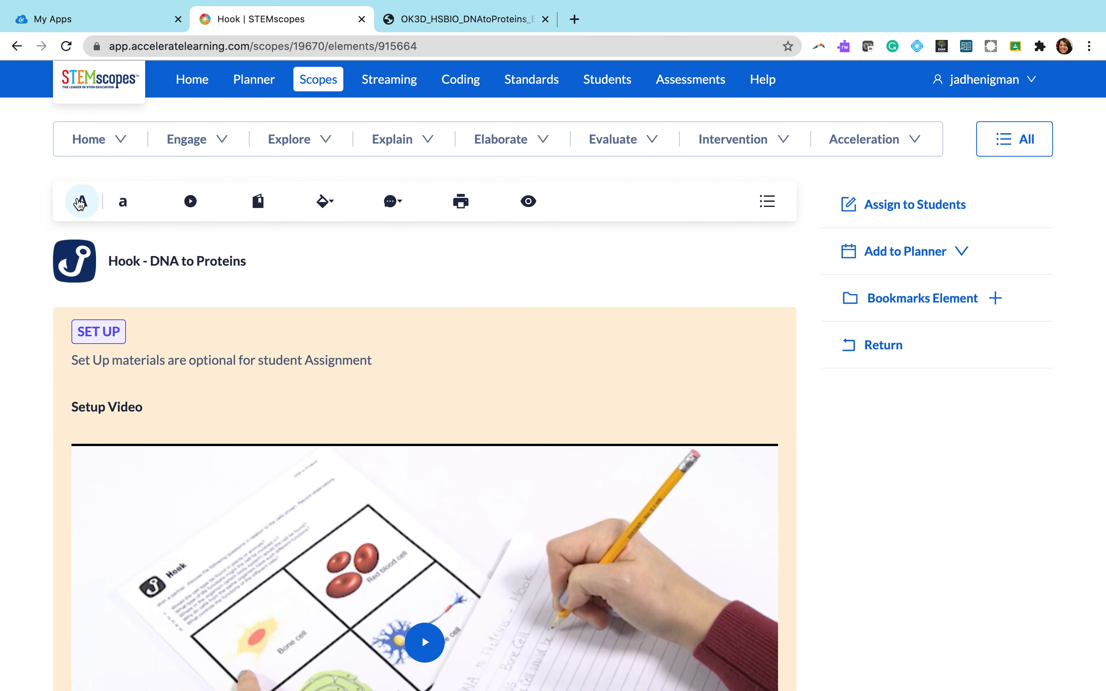
left_click(122, 203)
left_click(122, 204)
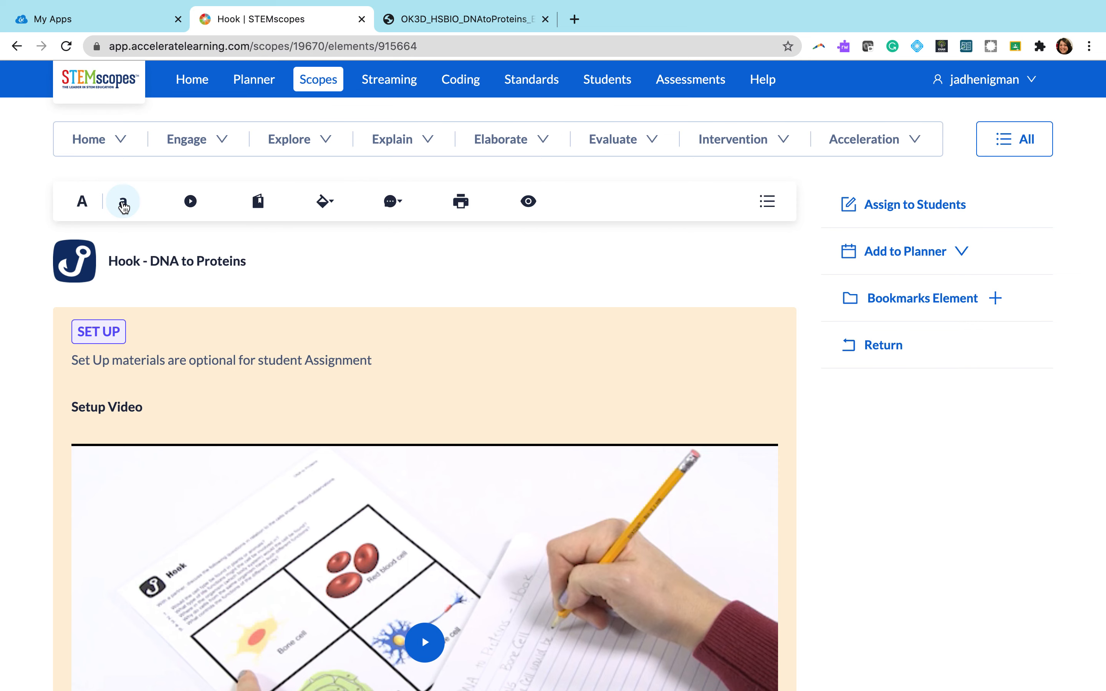
Turn on the text-to-speech playback controls and the dictionary tool for the Hook student page.
left_click(190, 202)
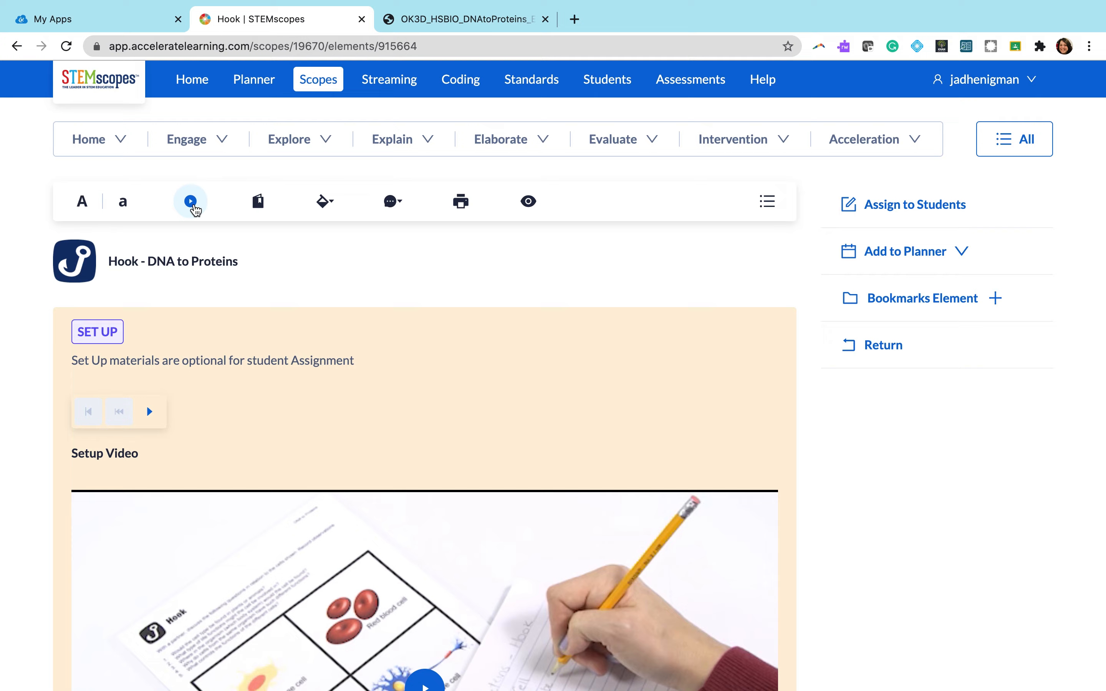
scroll(196, 211, "down", 2)
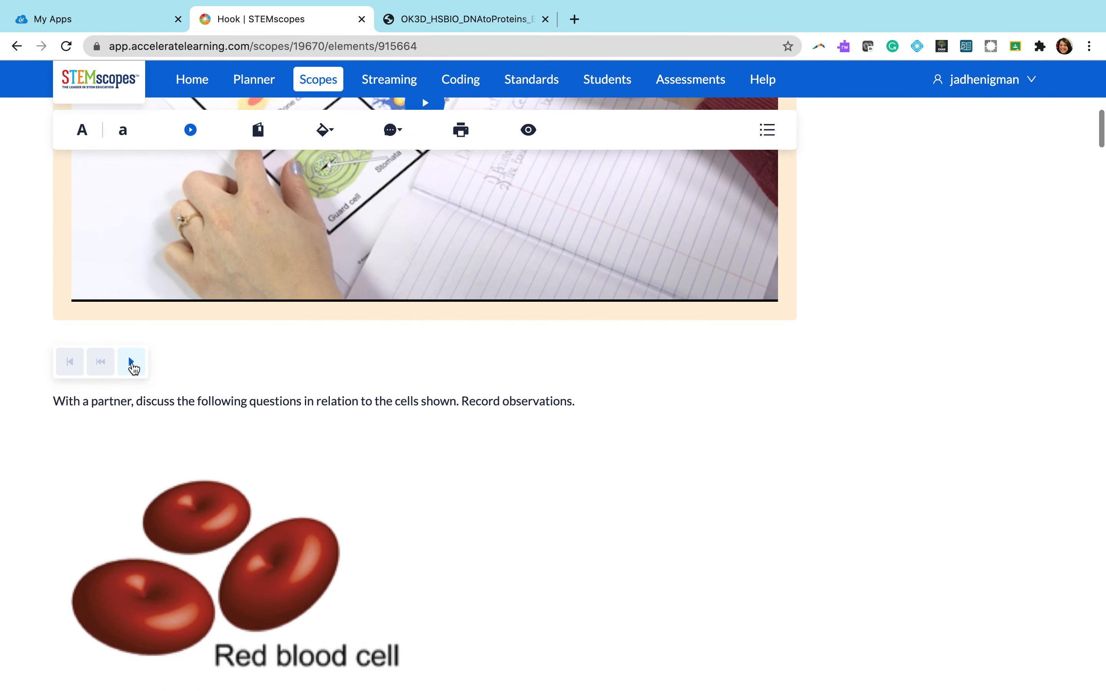
scroll(353, 334, "up", 6)
scroll(353, 334, "up", 3)
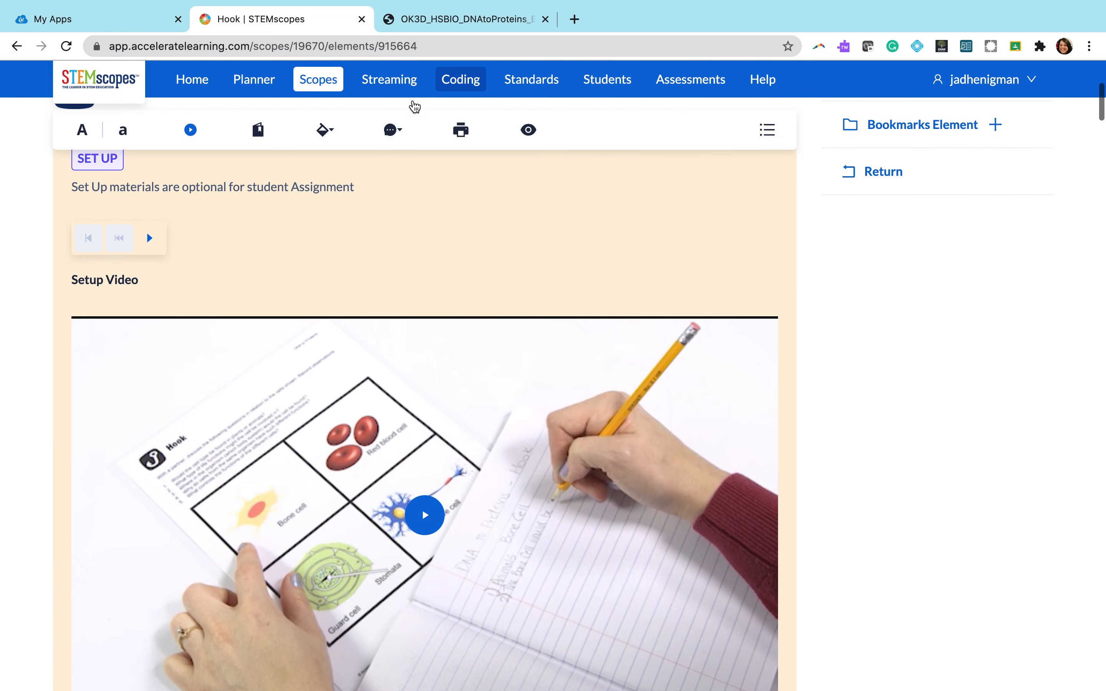
left_click(400, 138)
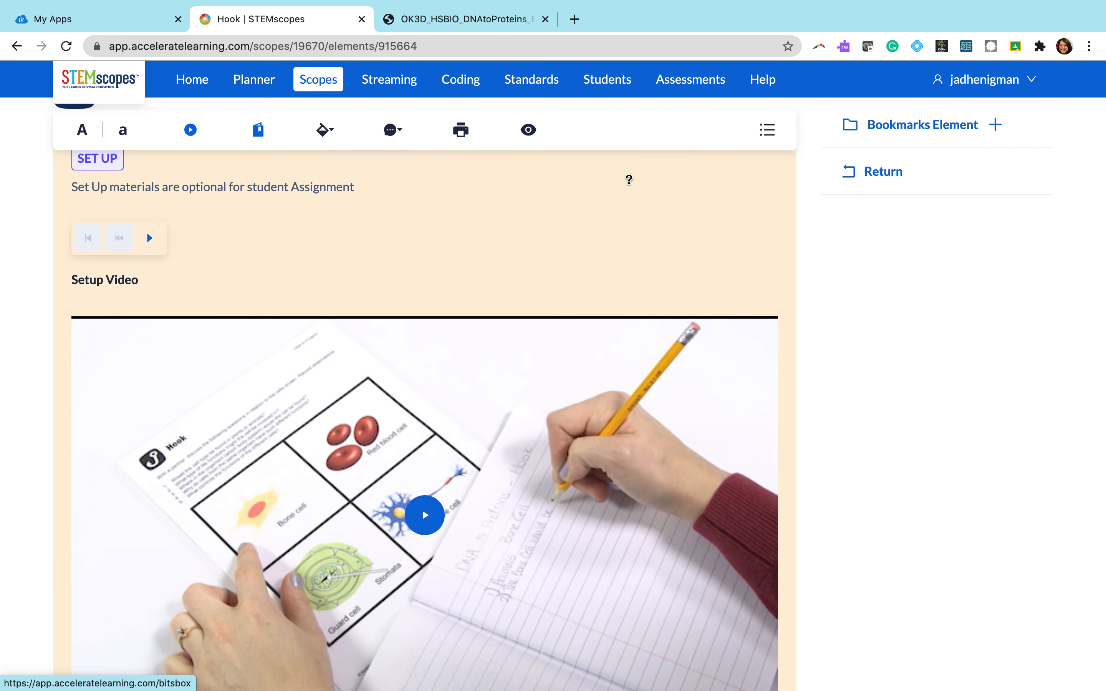
Switch the Hook page's visibility option off and back on.
left_click(533, 139)
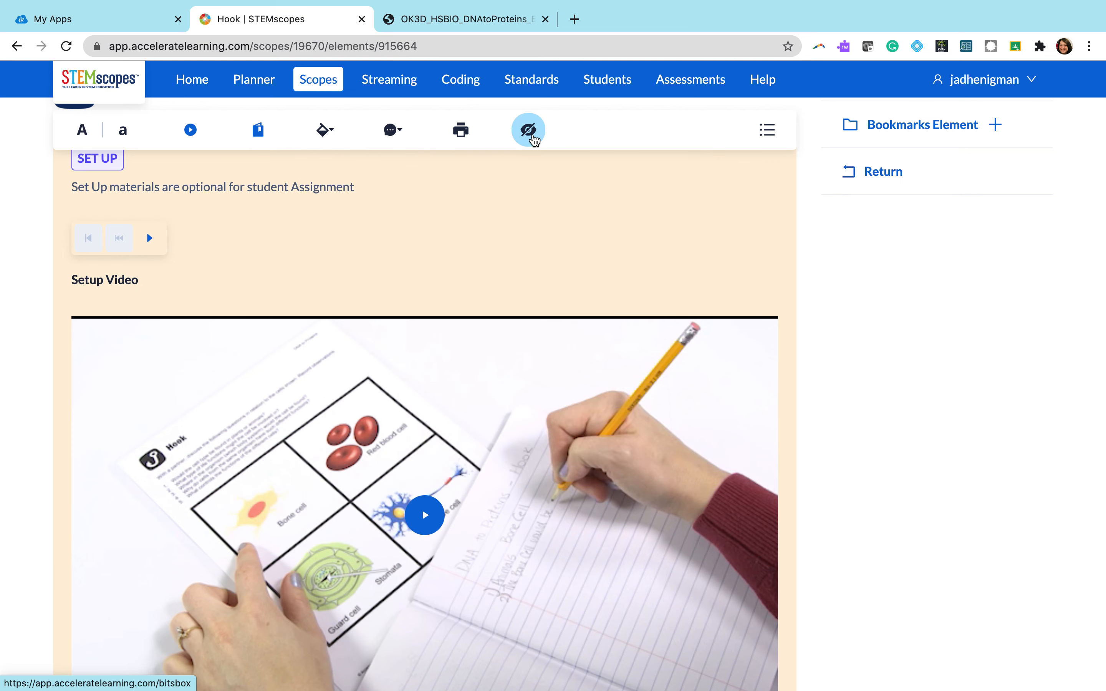
left_click(533, 138)
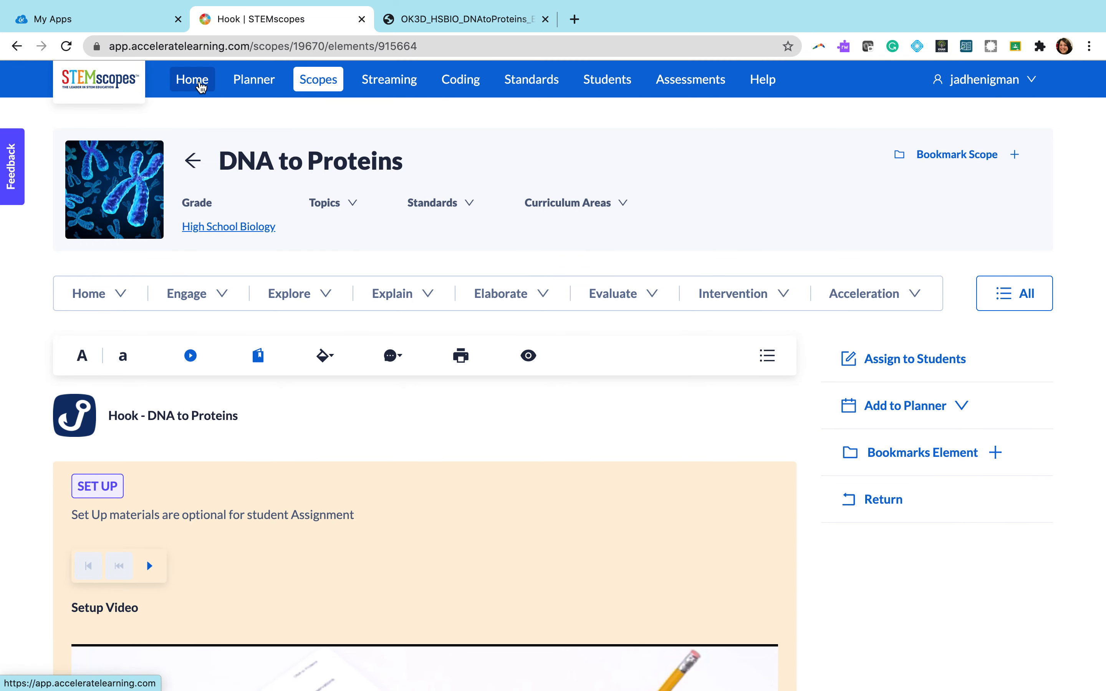
Open the Hook—DNA to Proteins assignment from the Biology I section's list of assignments.
left_click(201, 87)
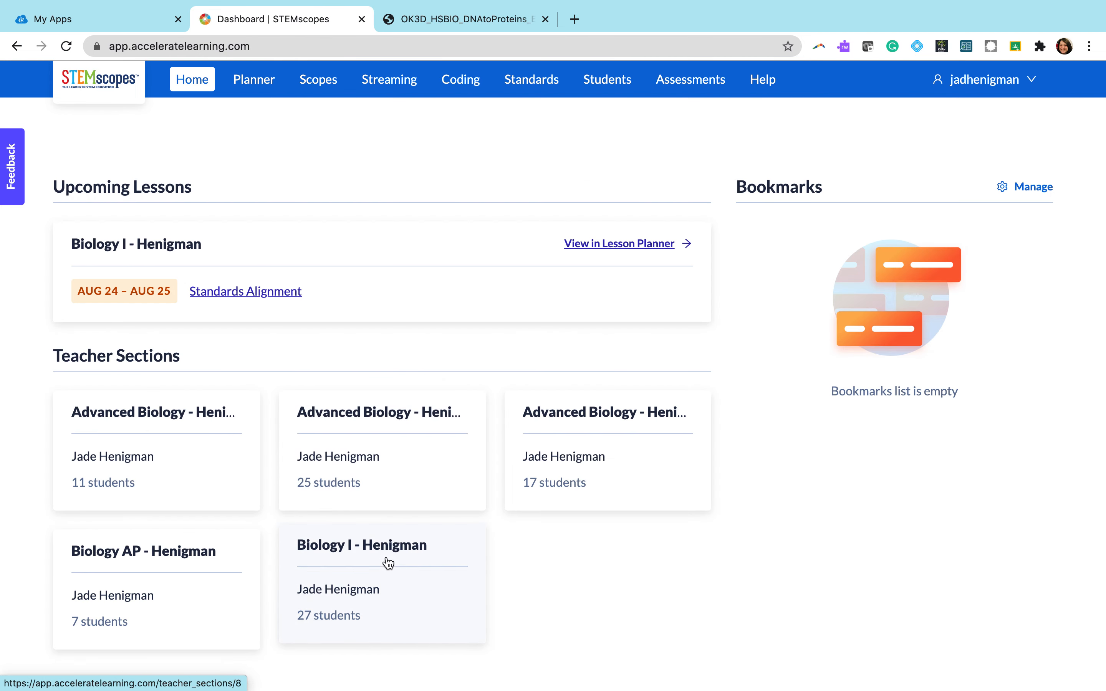
left_click(389, 559)
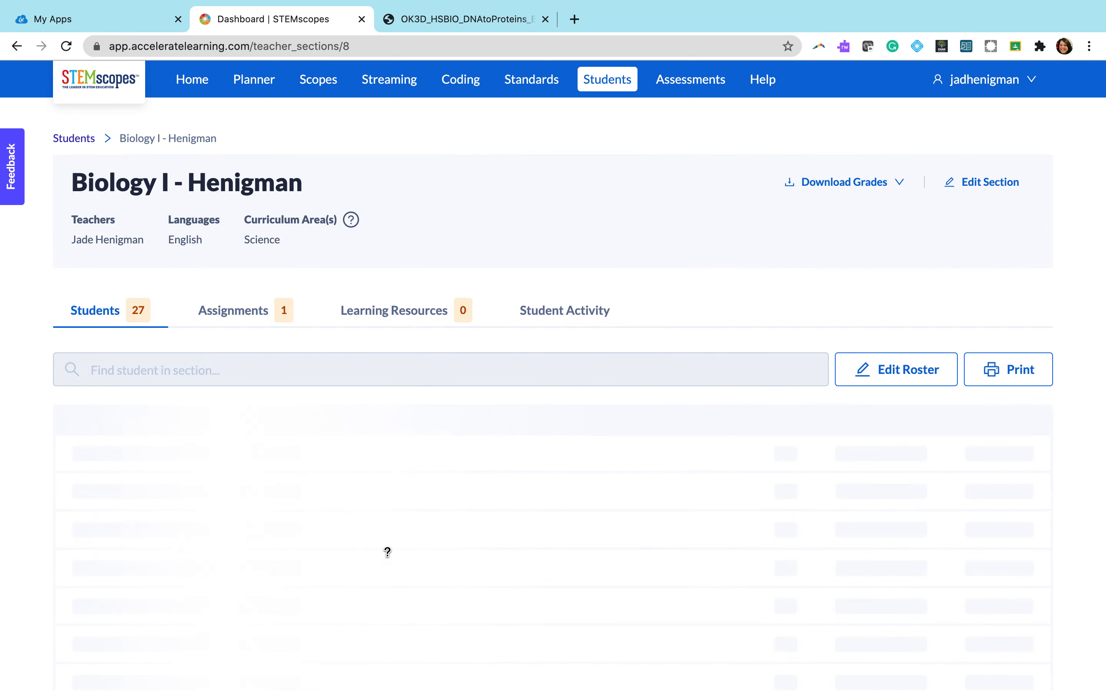
left_click(245, 321)
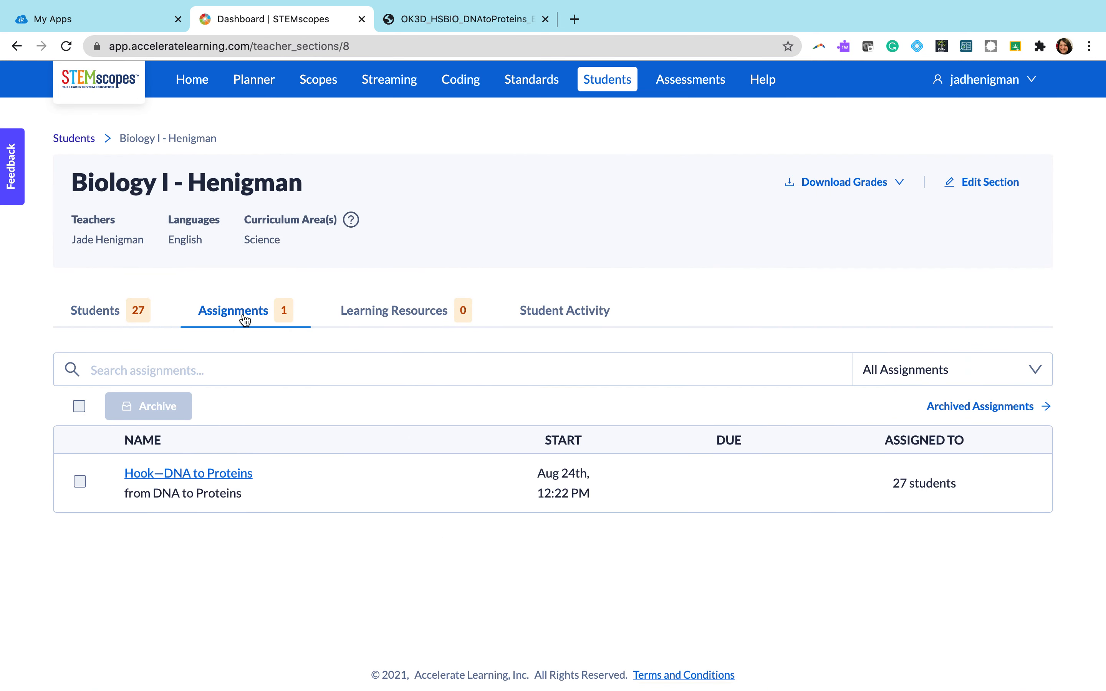
left_click(187, 476)
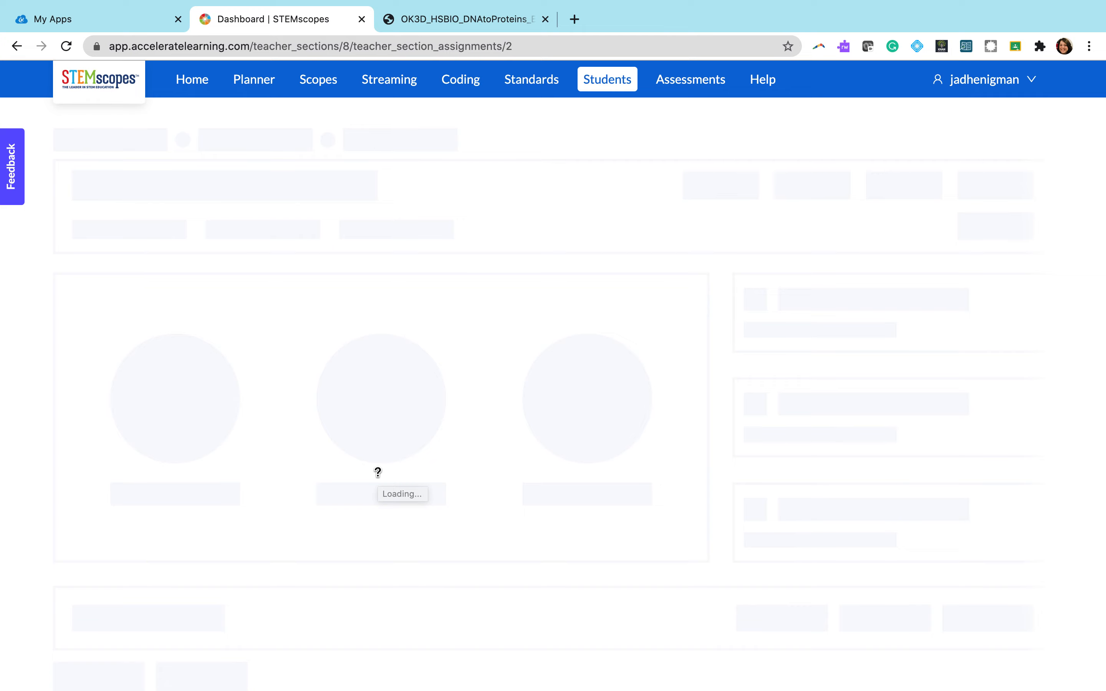
Examine the assignment's grade and completion overview and each student's submission status, answers and total.
scroll(377, 473, "down", 5)
scroll(377, 472, "down", 5)
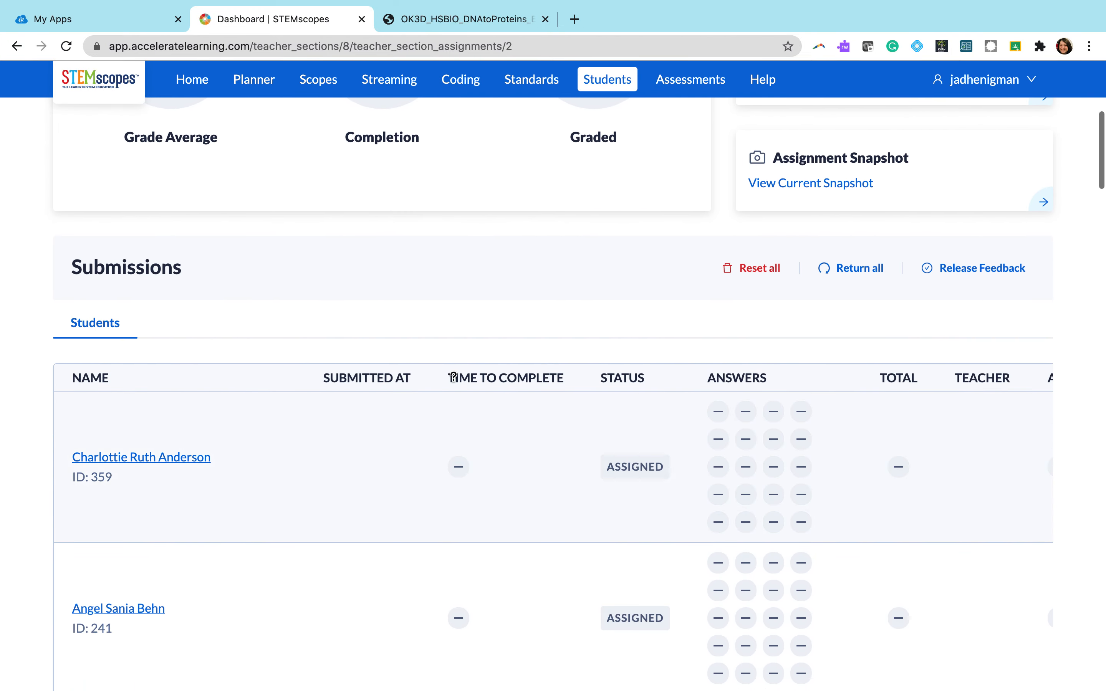
scroll(453, 377, "up", 8)
scroll(467, 470, "down", 8)
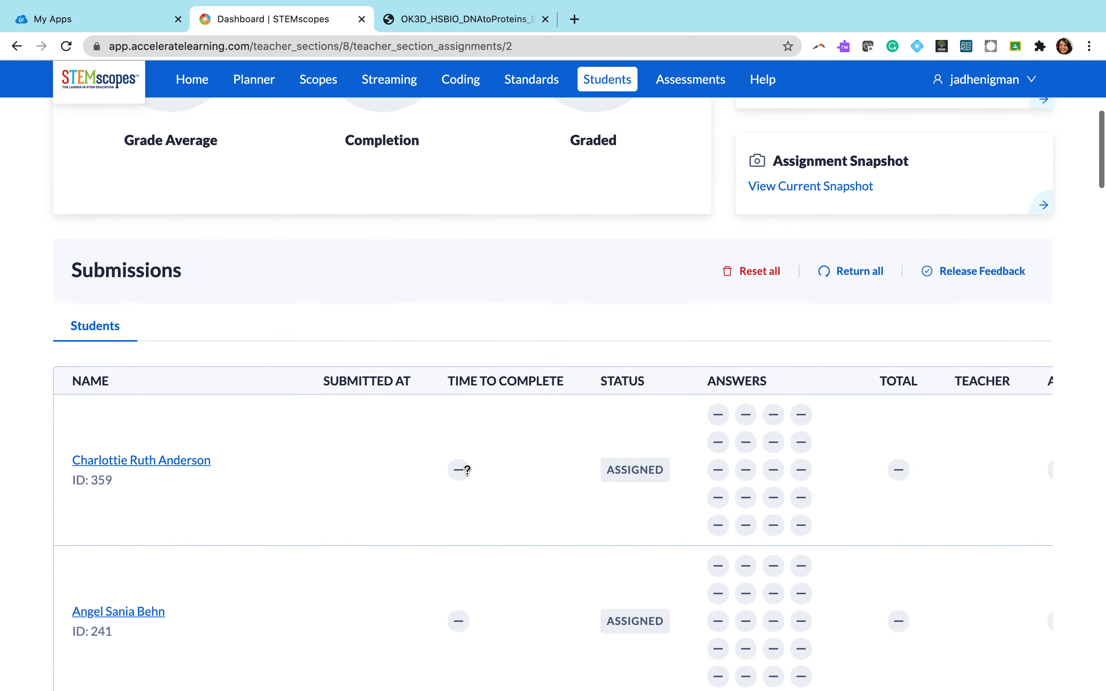
scroll(467, 470, "down", 3)
scroll(699, 608, "down", 15)
scroll(699, 608, "down", 4)
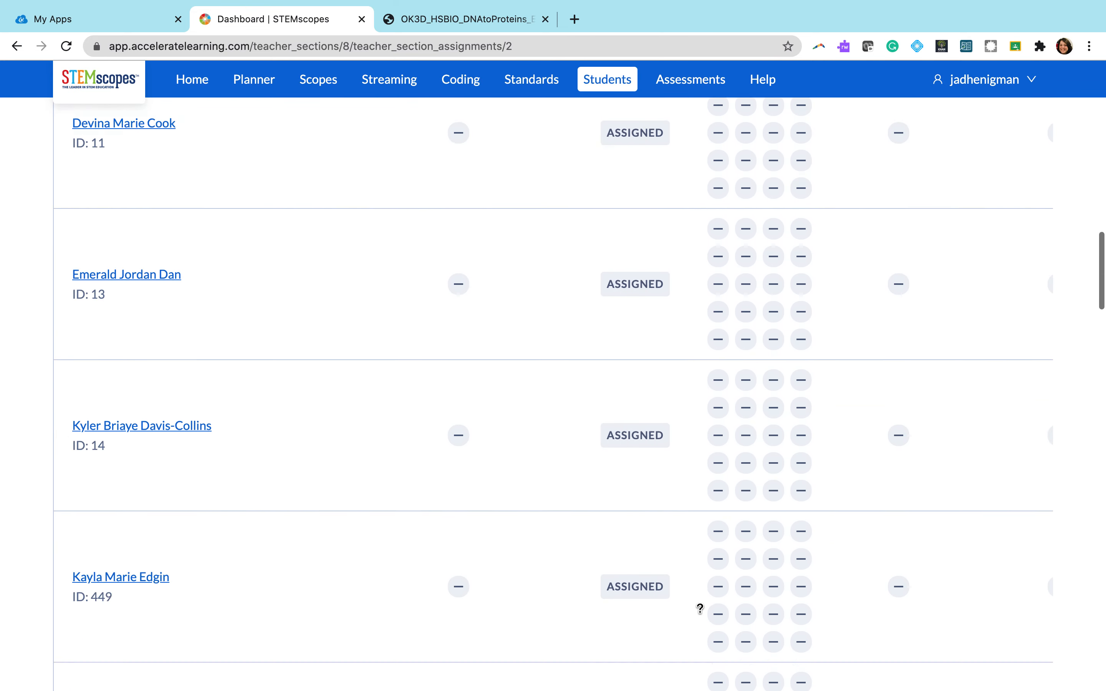
scroll(700, 607, "up", 20)
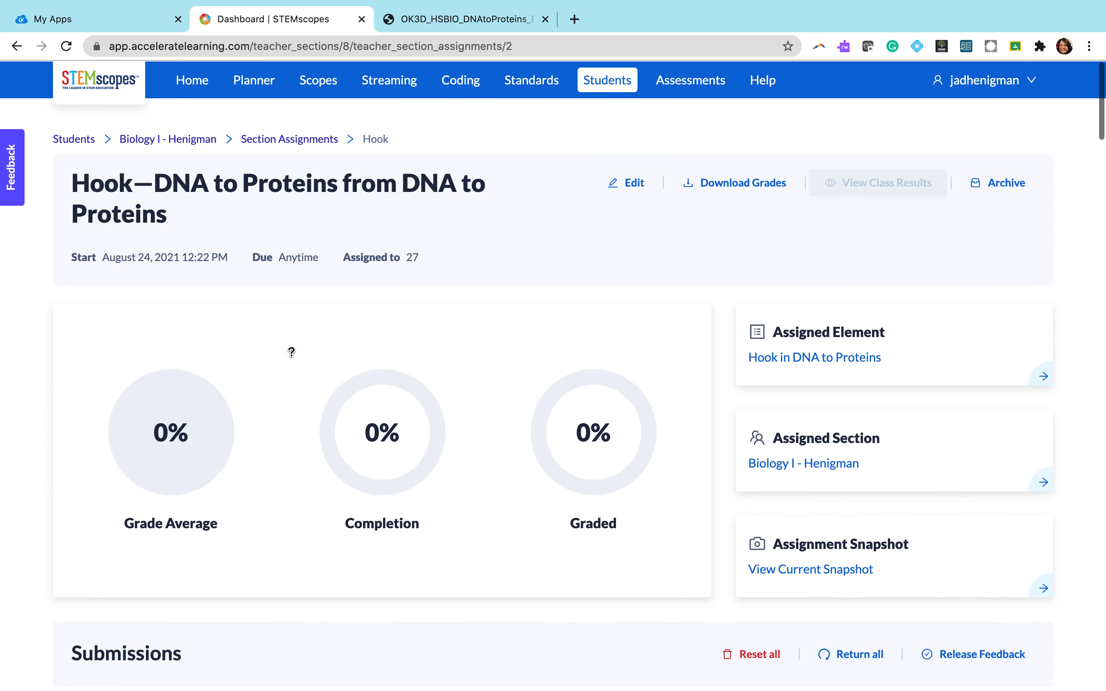
Return to the section's assignments and archive the Hook—DNA to Proteins assignment.
left_click(271, 142)
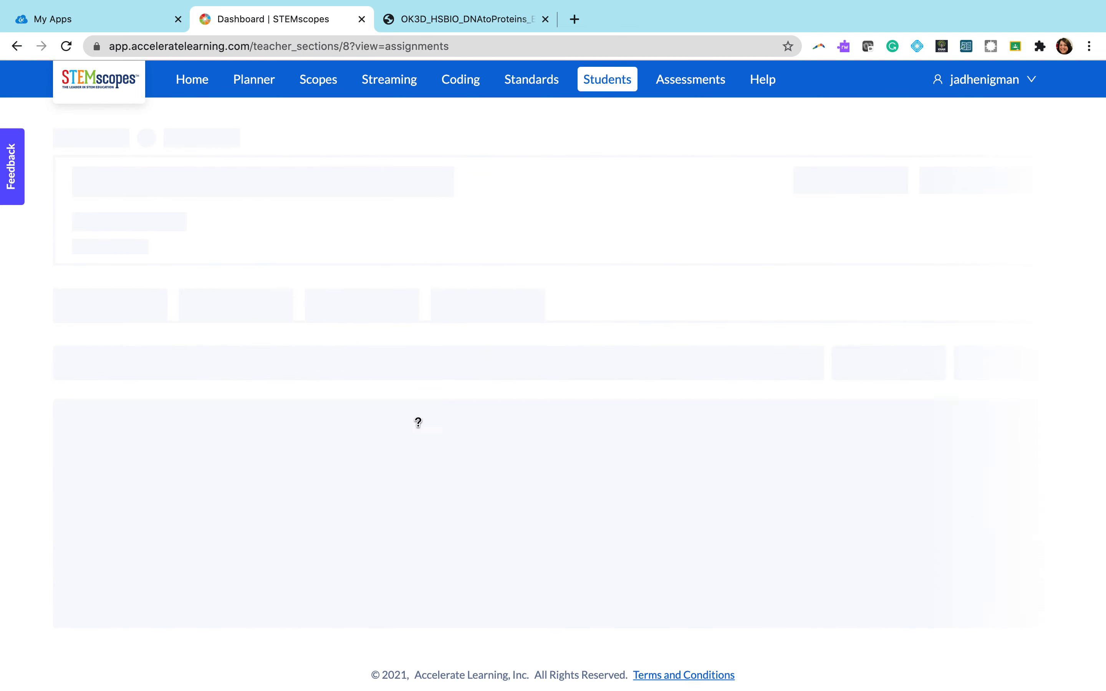
left_click(80, 482)
left_click(168, 409)
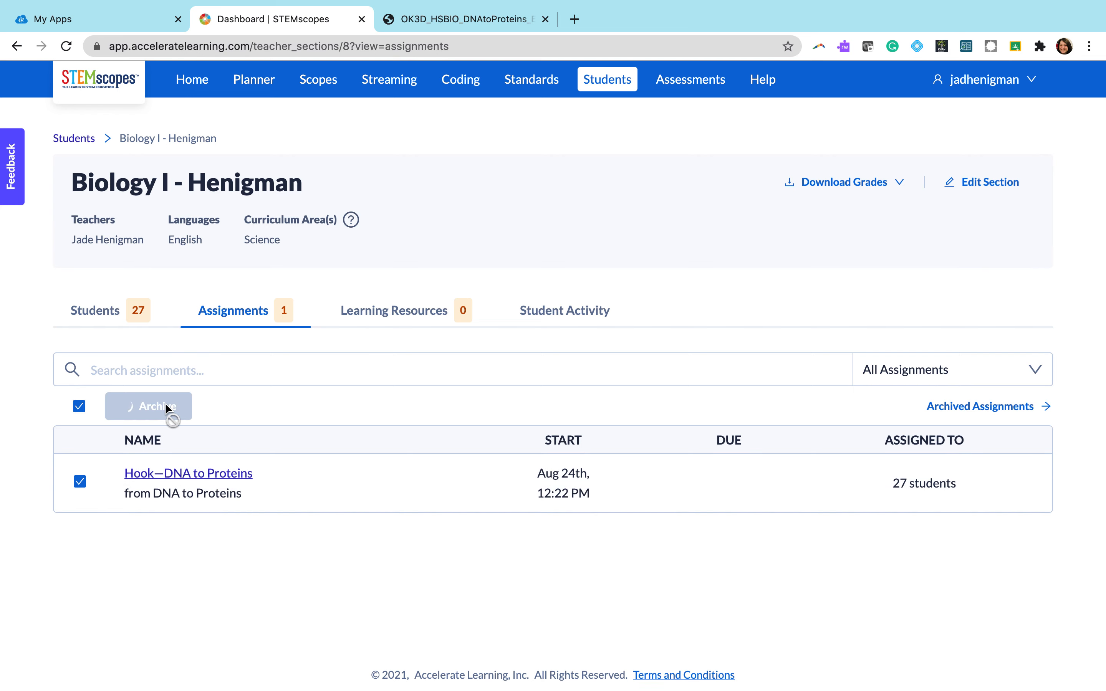